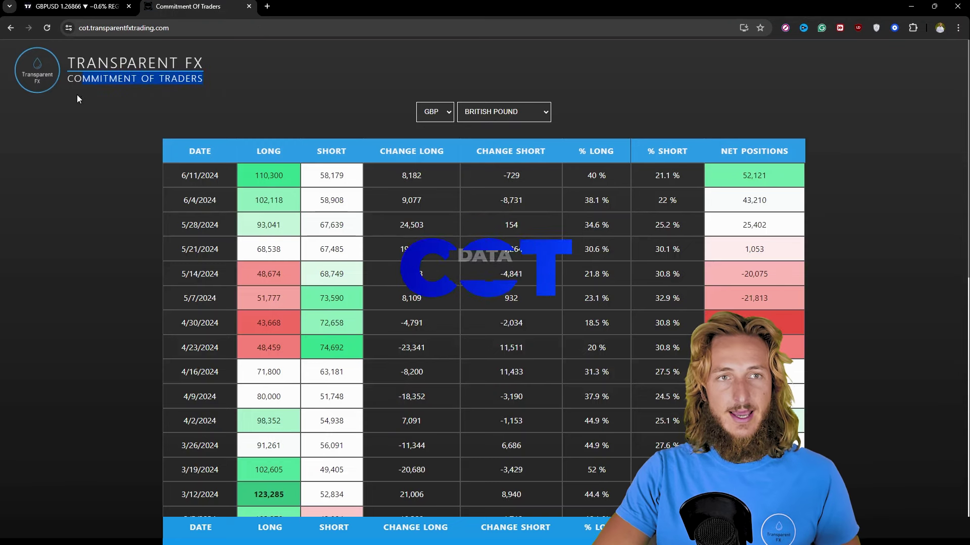
- Review the British pound COT positioning table on Transparent FX
left_click(320, 93)
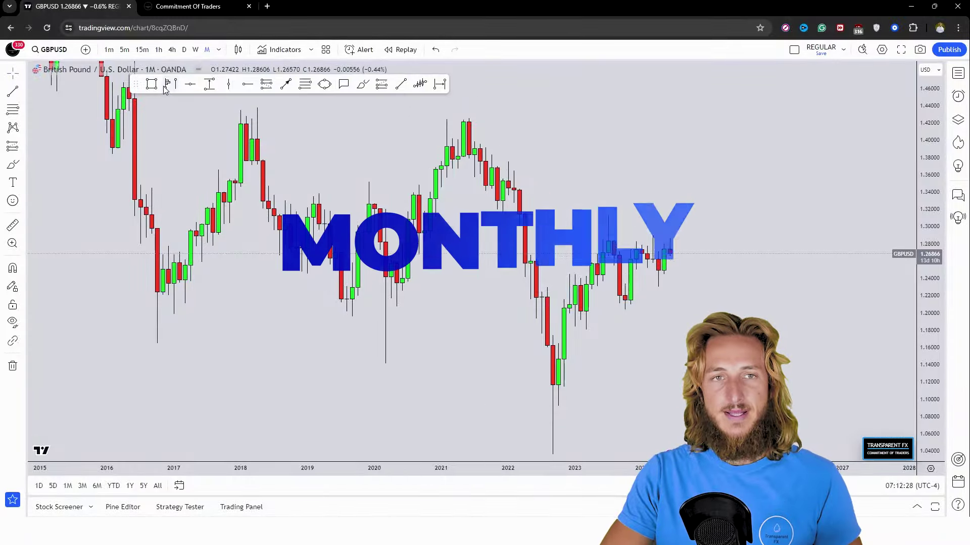
- Draw a blue support zone from the 2016 lows to the right of current price
left_click(152, 84)
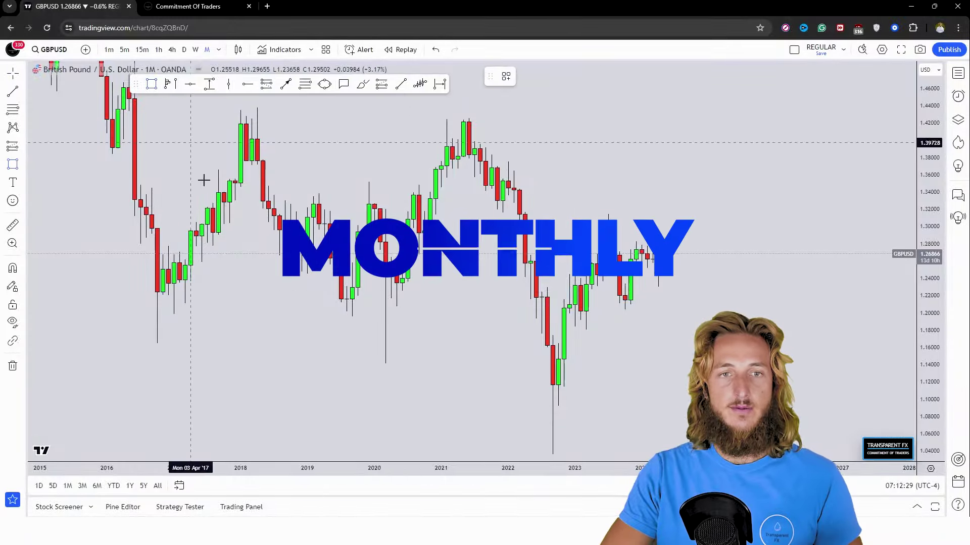
left_click(151, 308)
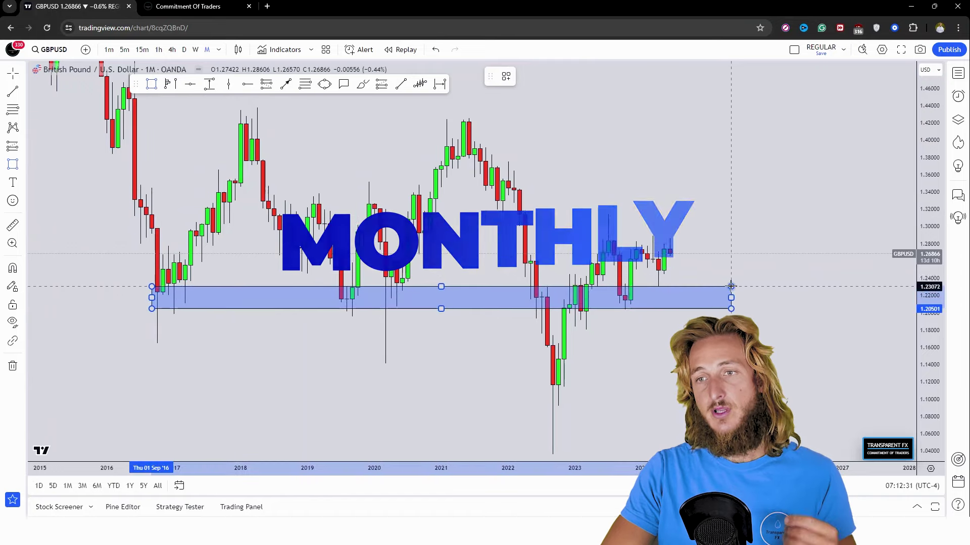
left_click(731, 286)
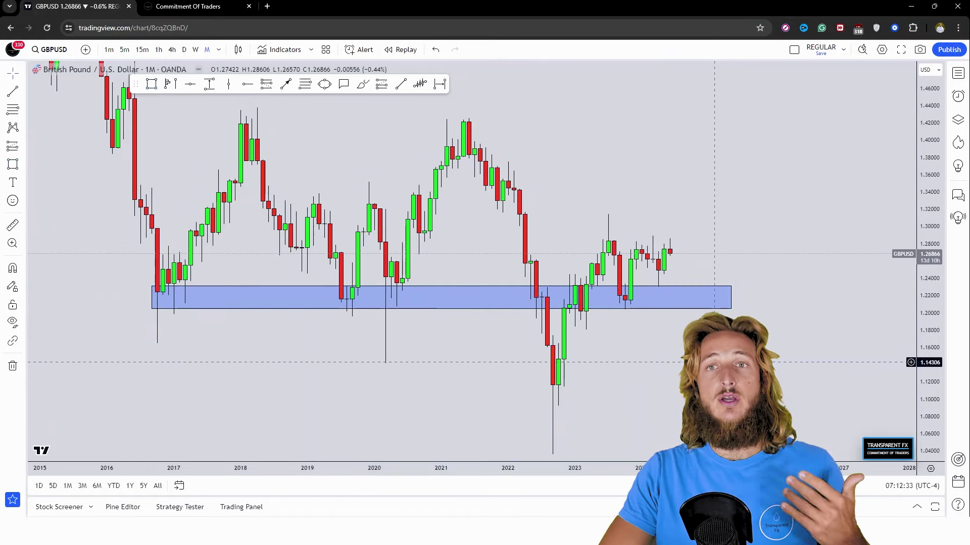
- Circle the 2016, 2019, 2020 and 2023 bounces in red and sketch a rally toward 1.40
left_click(362, 84)
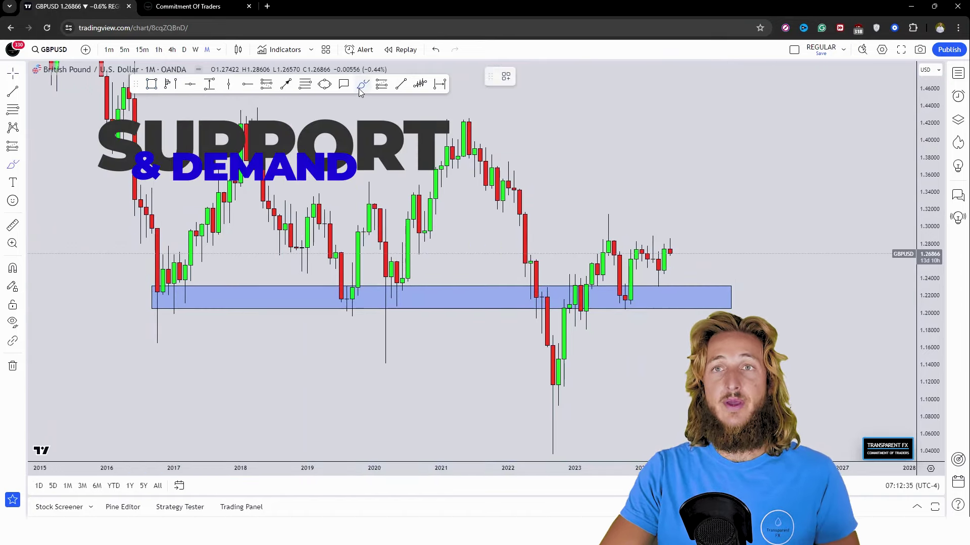
mouse_move(188, 293)
left_mouse_down()
mouse_move(179, 291)
mouse_move(229, 176)
left_mouse_up()
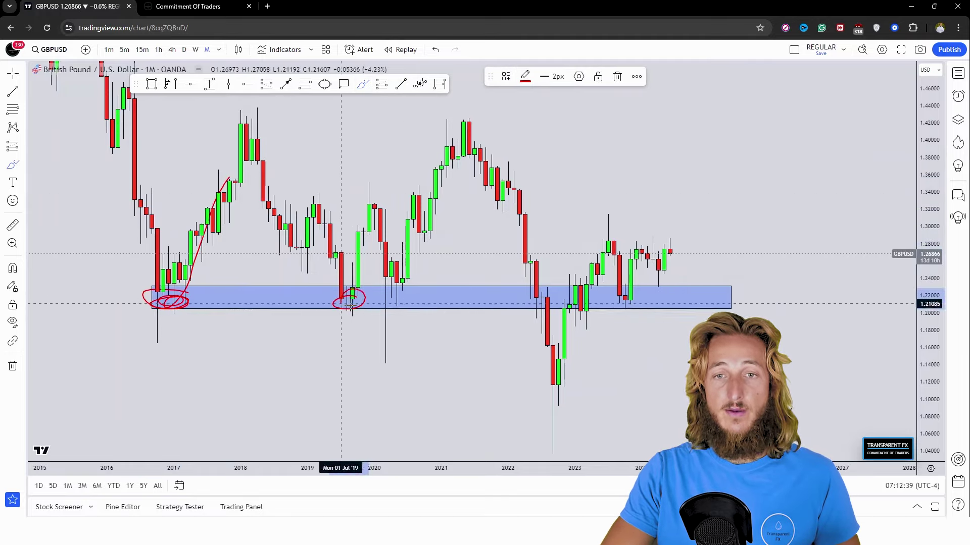
left_click_drag(362, 302, 374, 204)
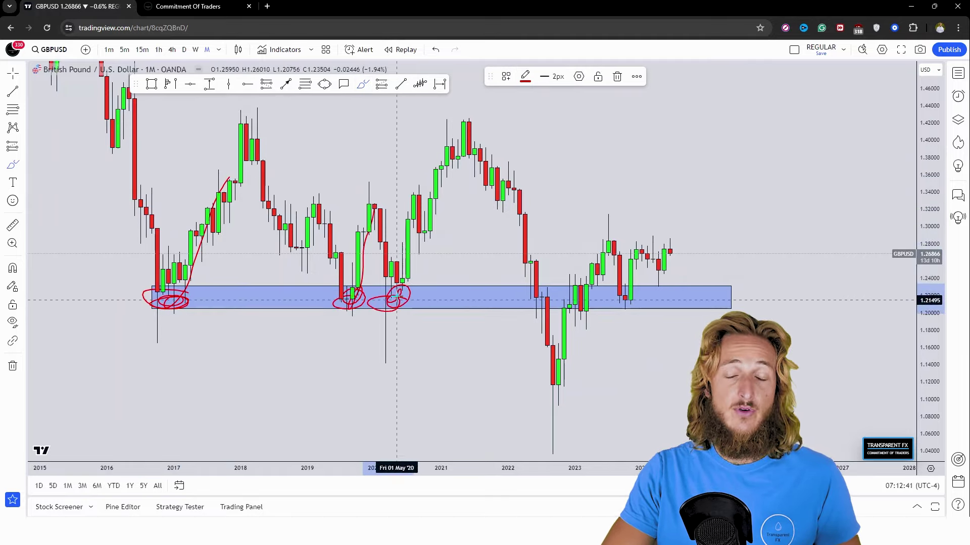
left_click_drag(406, 300, 440, 177)
mouse_move(601, 302)
left_mouse_down()
mouse_move(586, 301)
mouse_move(609, 218)
left_mouse_up()
left_click_drag(633, 302, 619, 299)
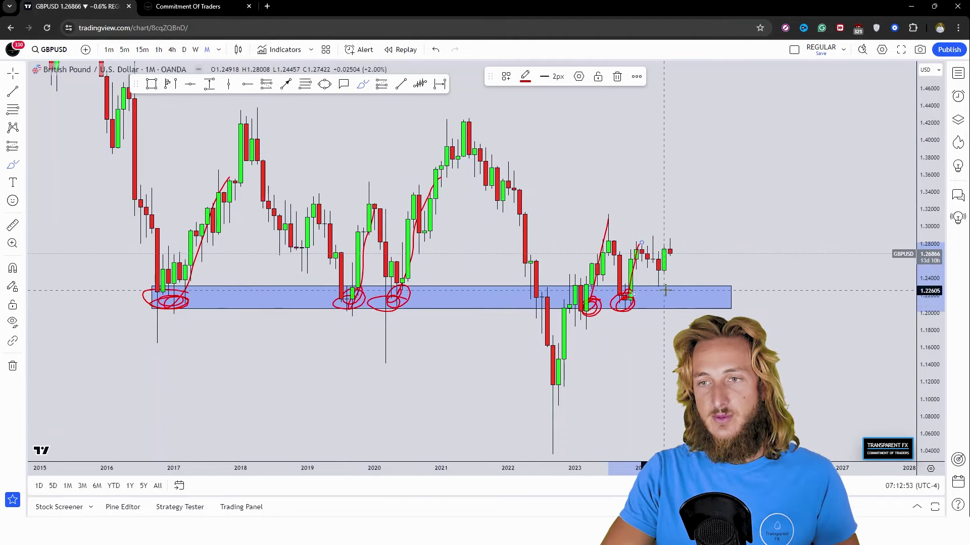
left_click_drag(665, 289, 652, 296)
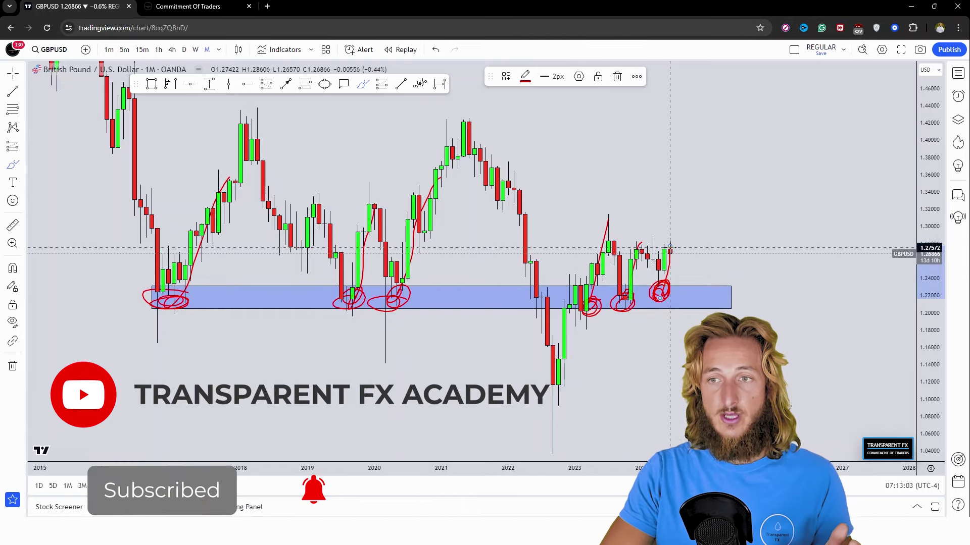
left_click_drag(670, 248, 698, 134)
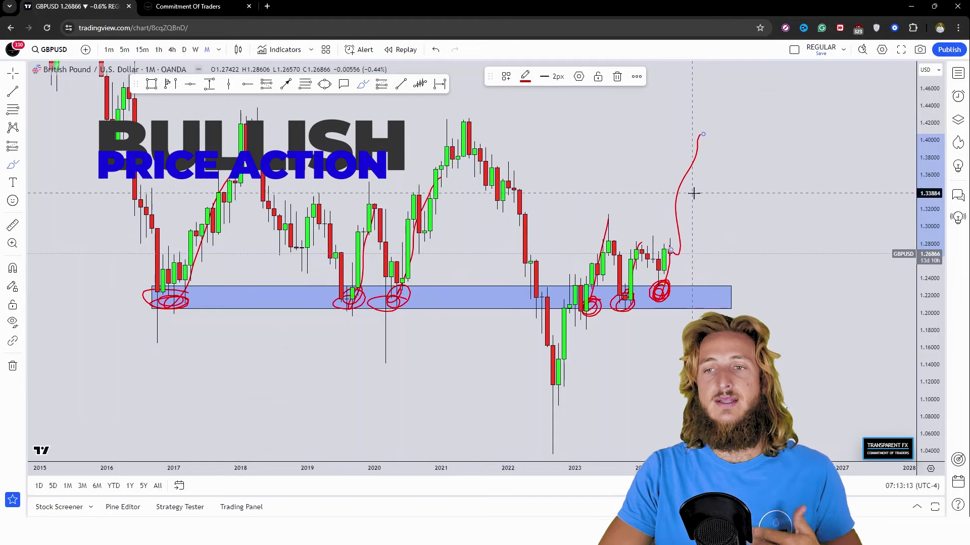
- Remove the old blue zone and red sketches, with the candles enlarged and shifted left
left_click(437, 51)
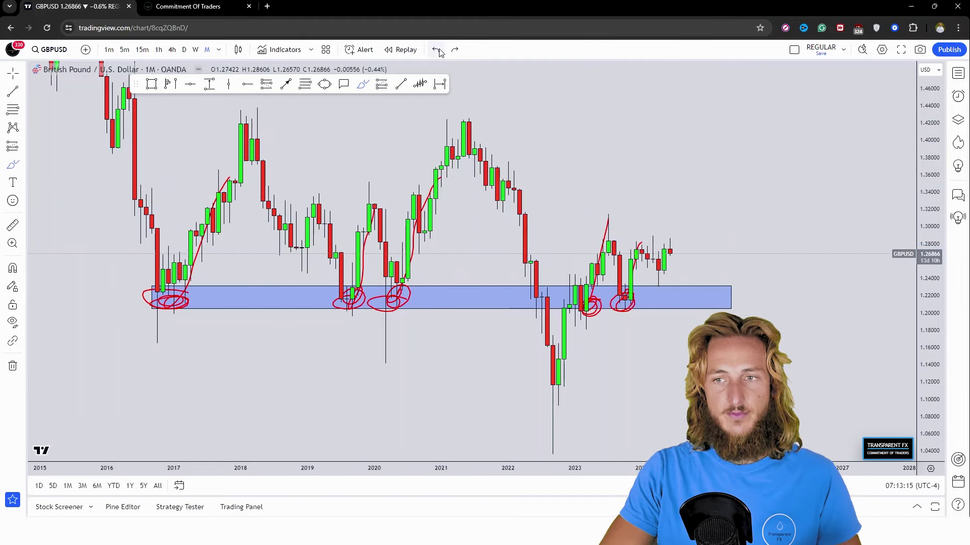
left_click_drag(845, 327, 645, 242)
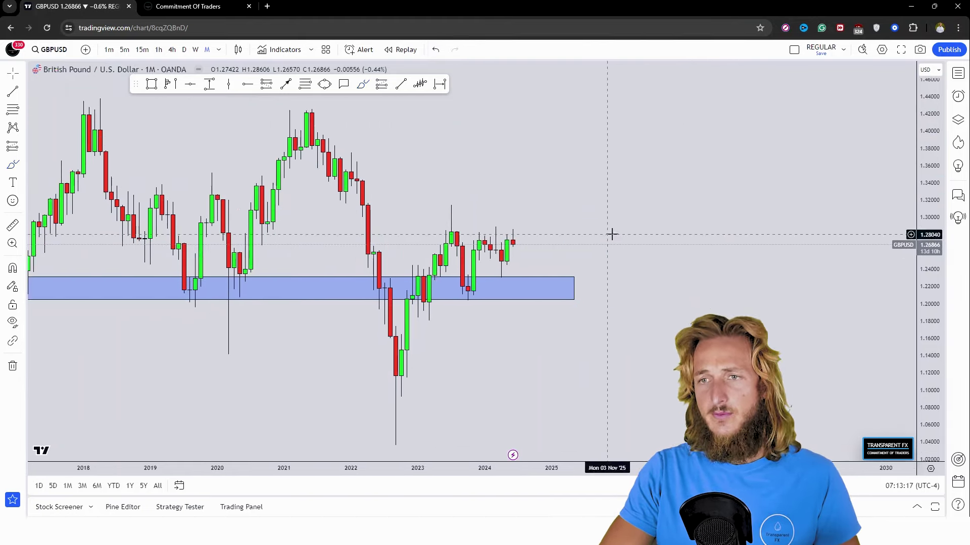
left_click_drag(942, 357, 670, 277)
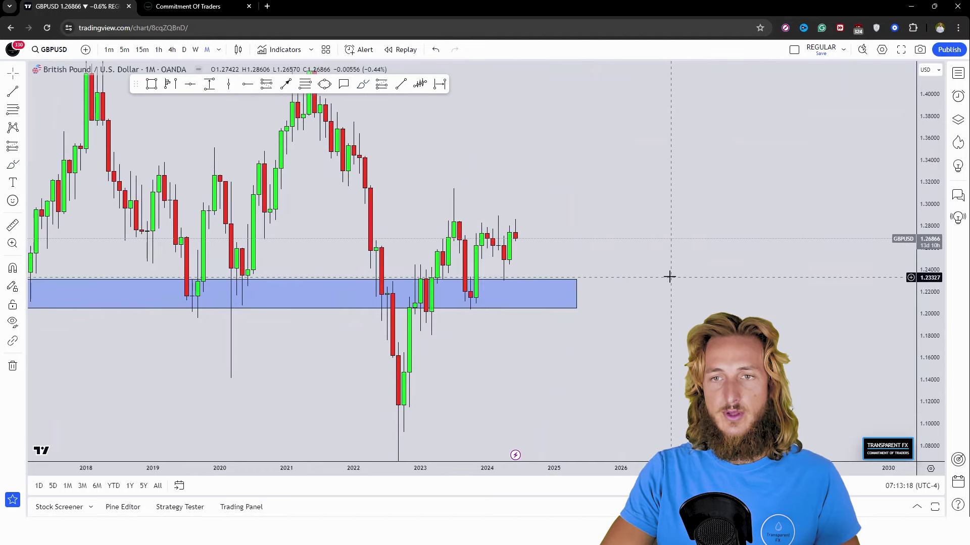
left_click(576, 292)
left_click(636, 77)
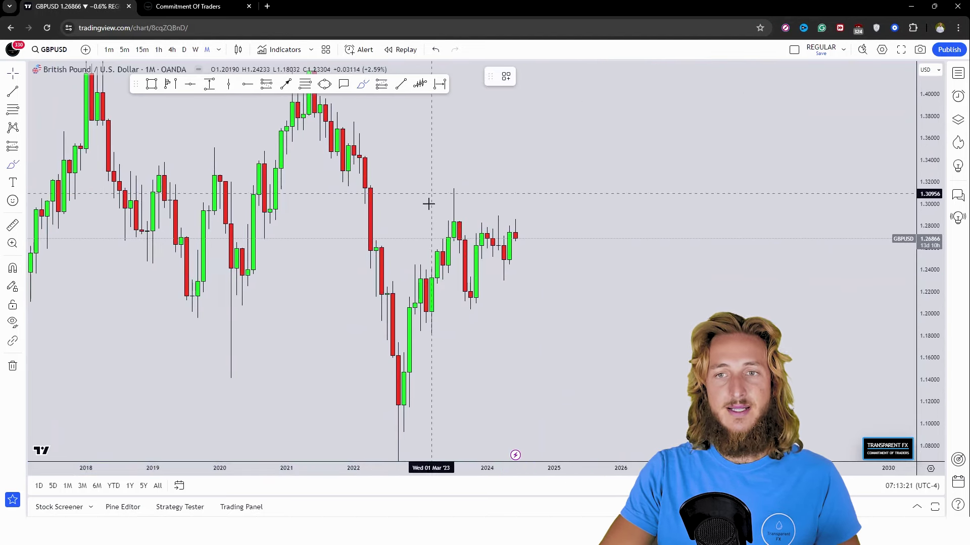
left_click_drag(474, 305, 532, 168)
left_click(617, 77)
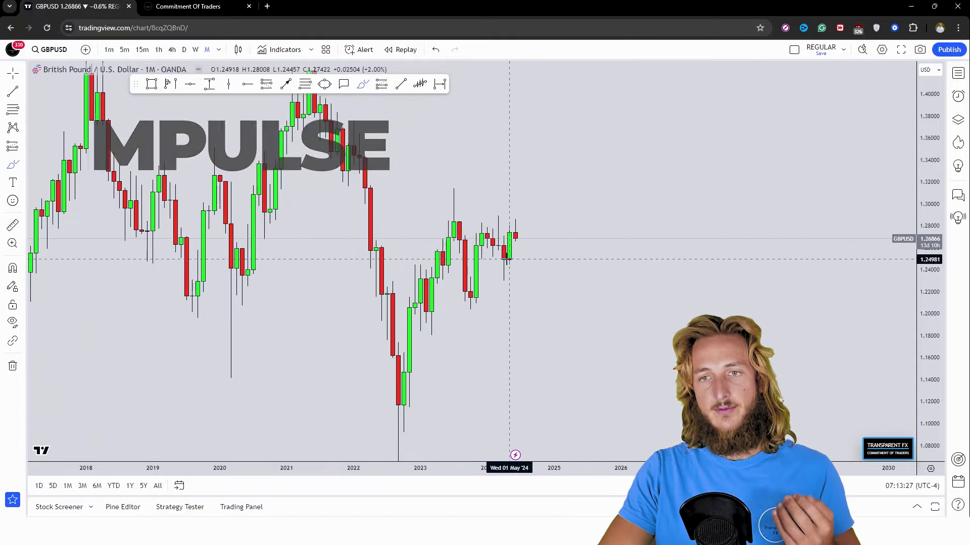
- Draw a Fibonacci retracement from 1.204 to 1.289 and a new zone across its levels
left_click(310, 84)
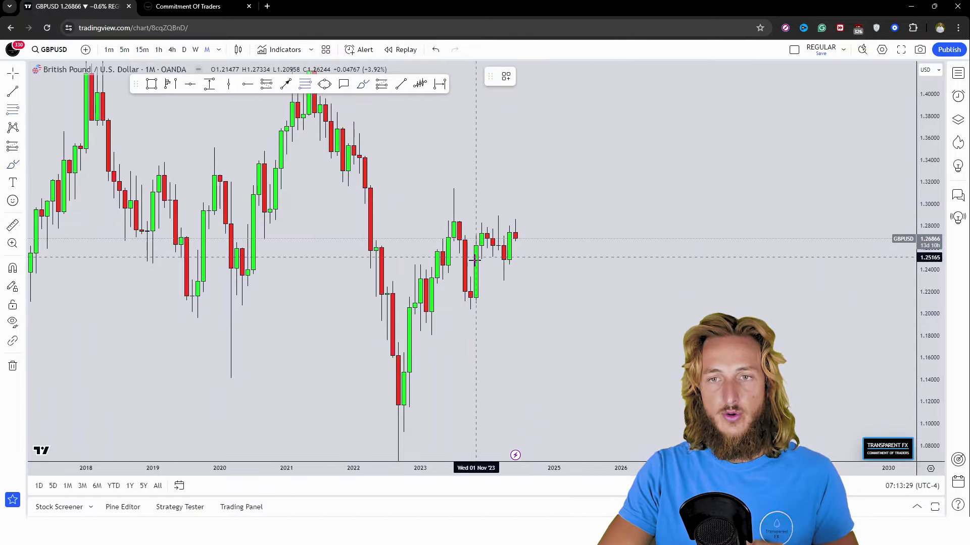
left_click(473, 310)
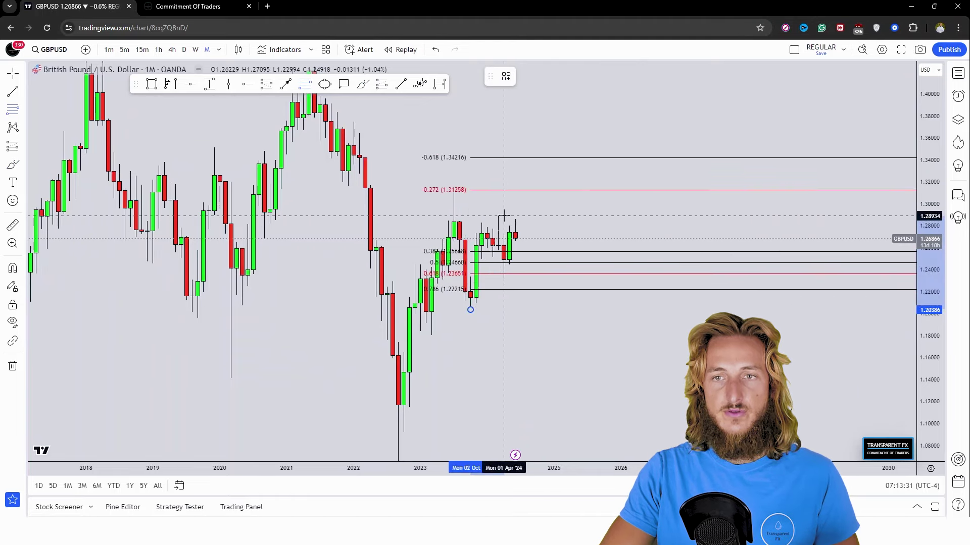
left_click(502, 217)
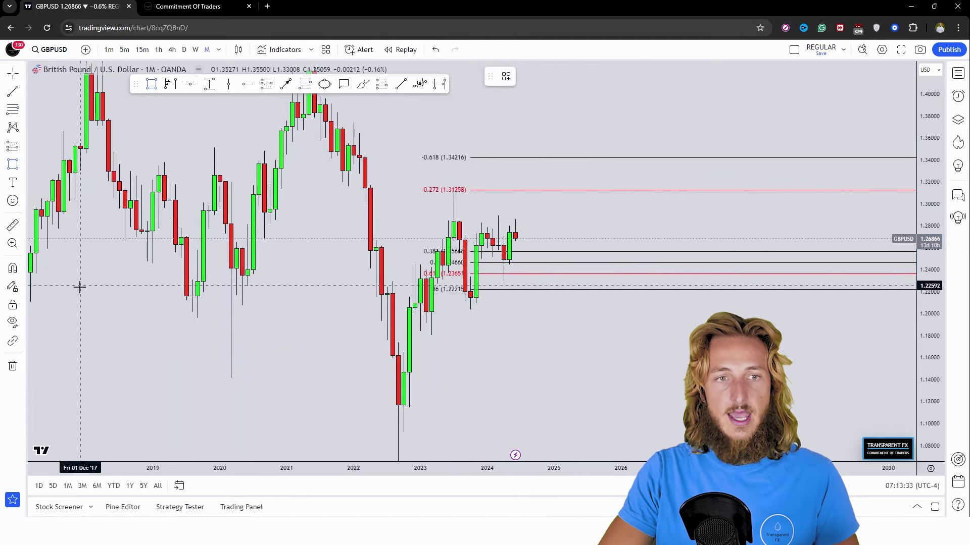
left_click_drag(36, 292, 598, 264)
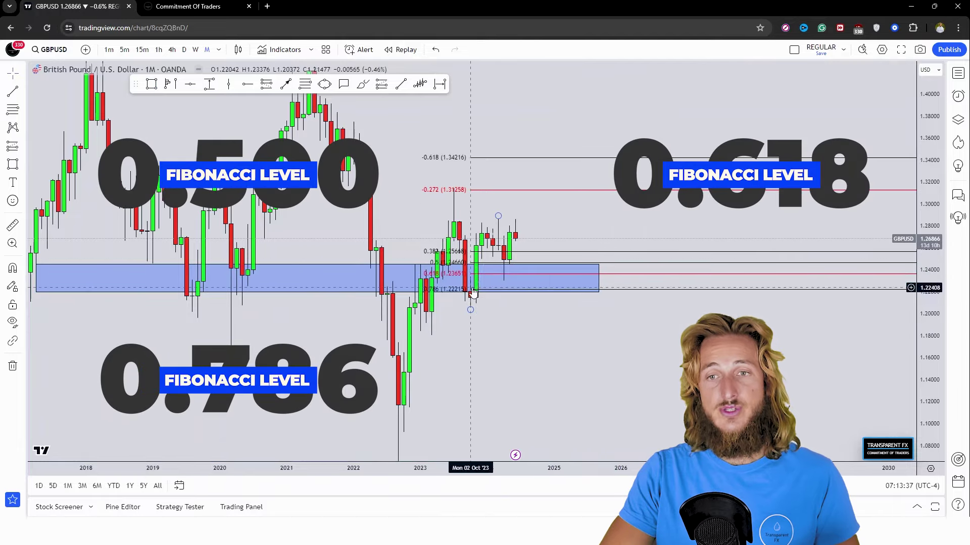
left_click_drag(599, 292, 610, 288)
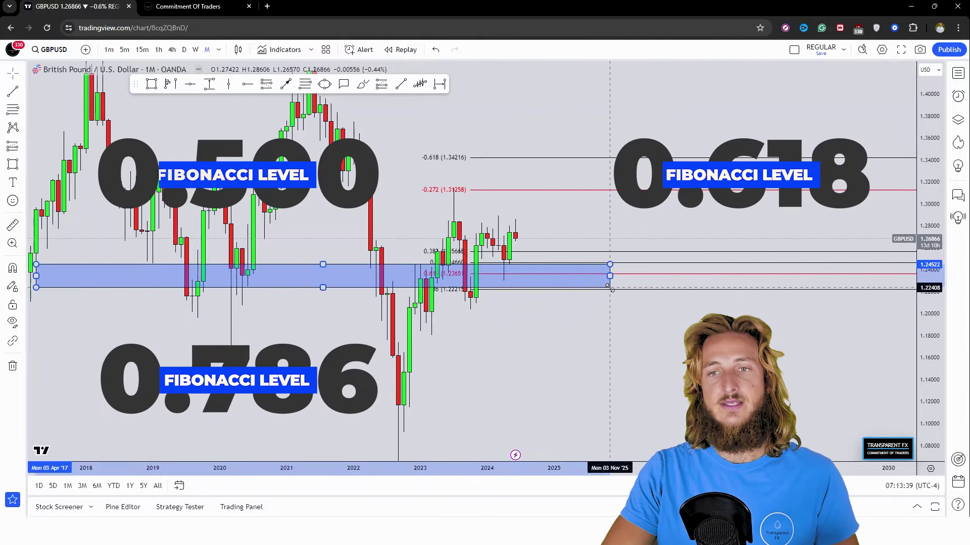
- Circle the latest dip into the new zone, keeping the circle but dropping the rally stroke
left_click(363, 84)
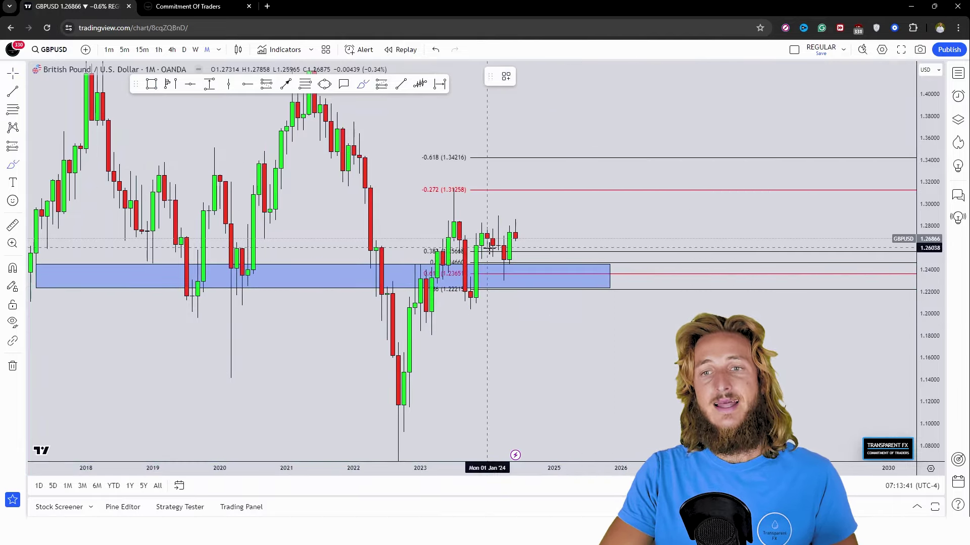
left_click_drag(525, 272, 504, 268)
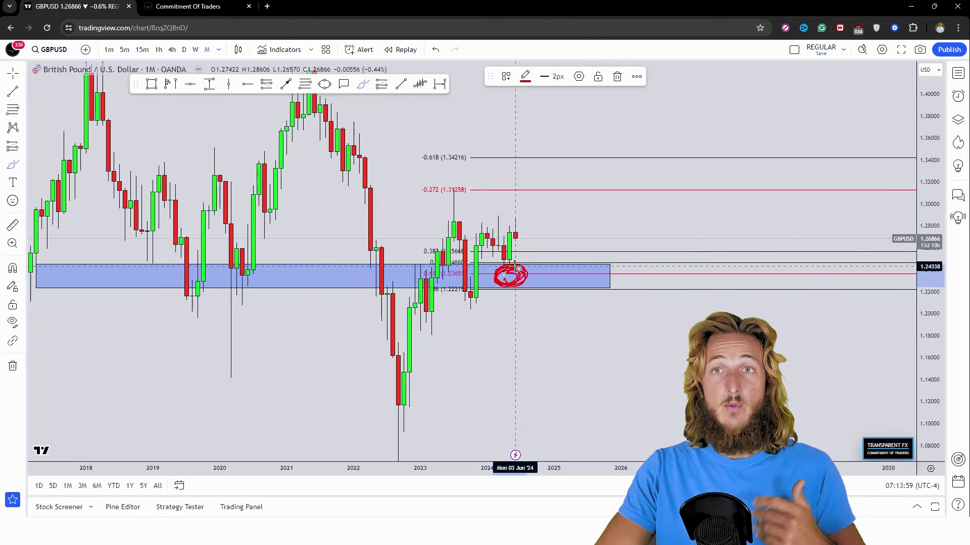
left_click_drag(515, 269, 532, 197)
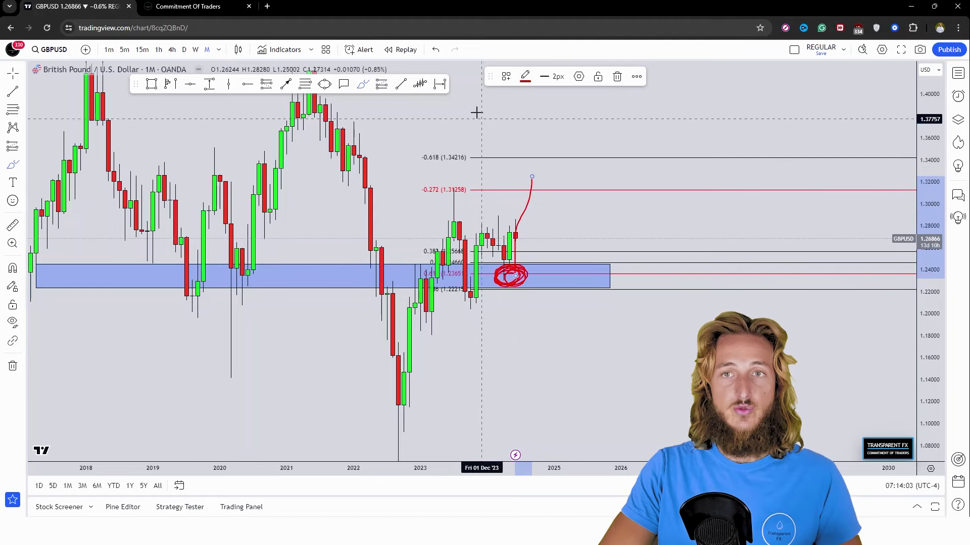
left_click(436, 50)
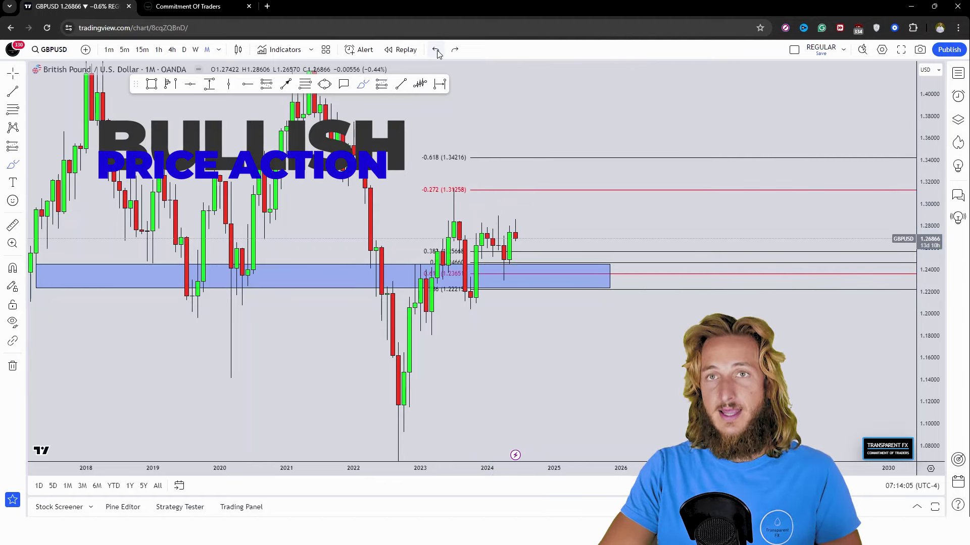
- Delete the Fibonacci retracement from the chart
left_click(597, 157)
left_click(578, 77)
left_click(564, 219)
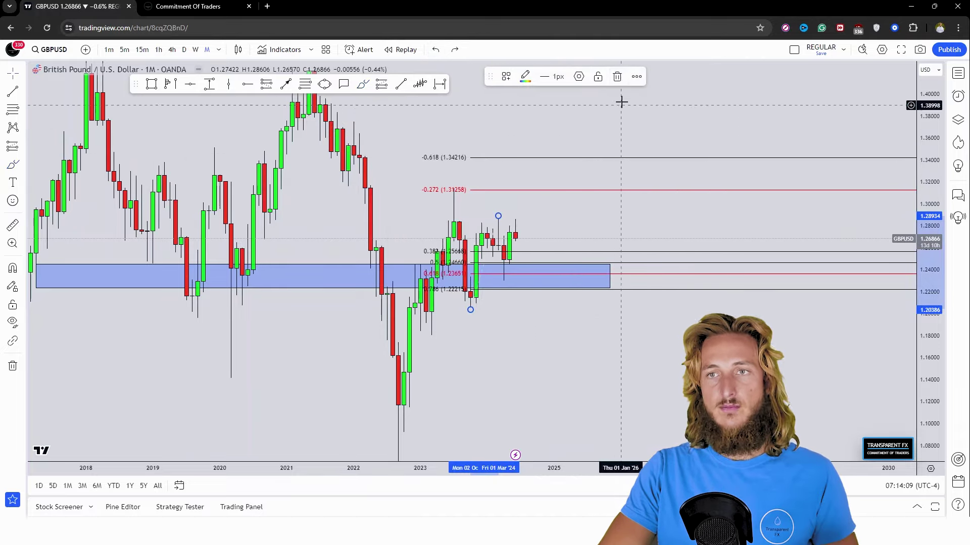
left_click(626, 81)
- Switch GBPUSD to weekly candles, discarding a red sketch of the recent swing
left_click(196, 50)
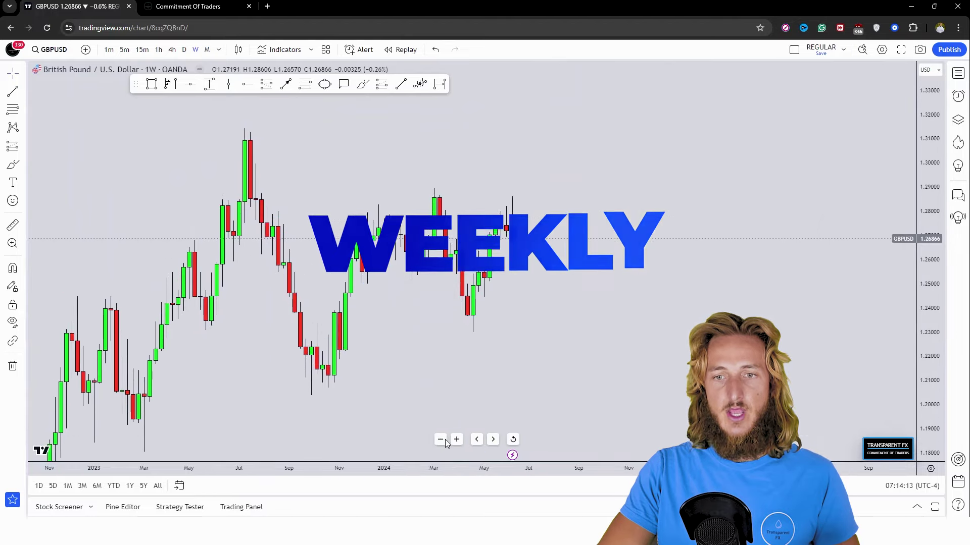
scroll(654, 377, "up", 2)
scroll(539, 323, "left", 3)
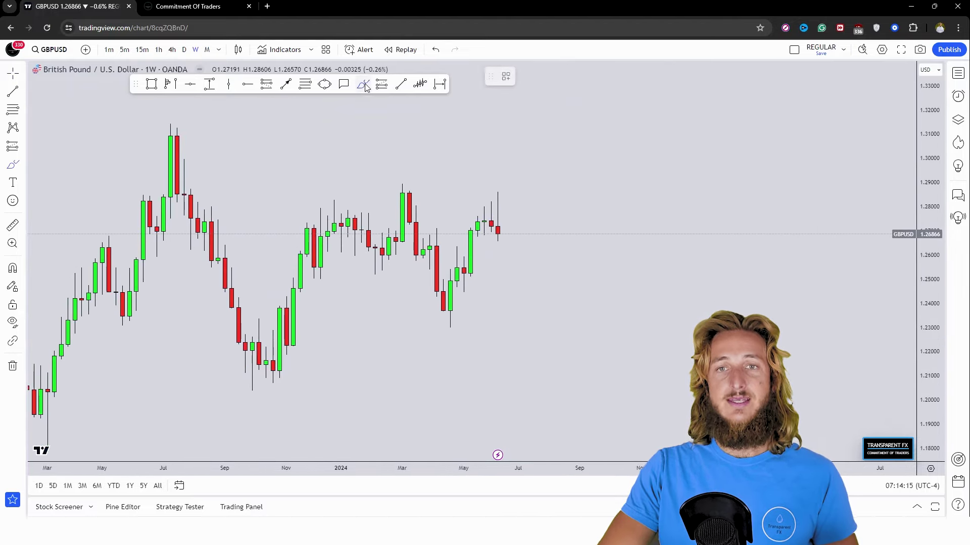
left_click_drag(465, 294, 503, 241)
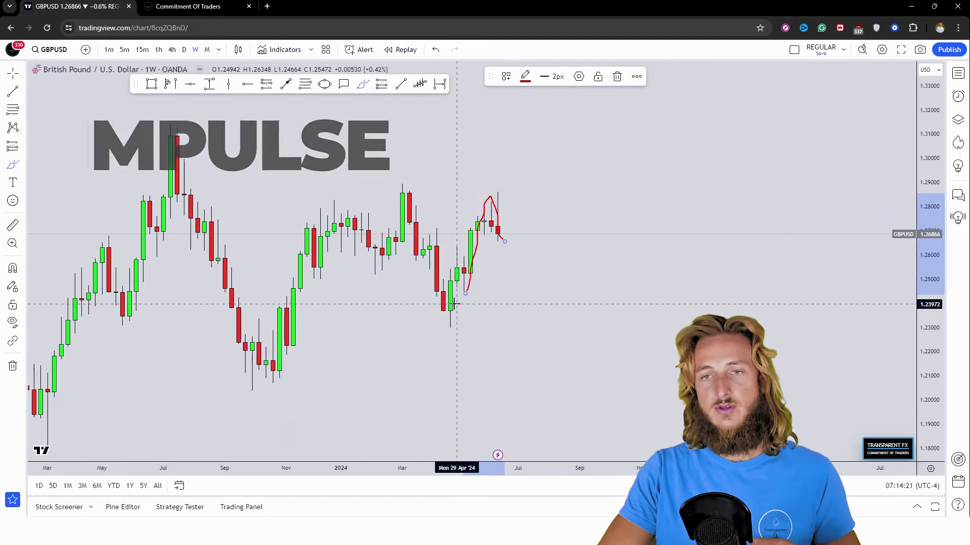
left_click(617, 76)
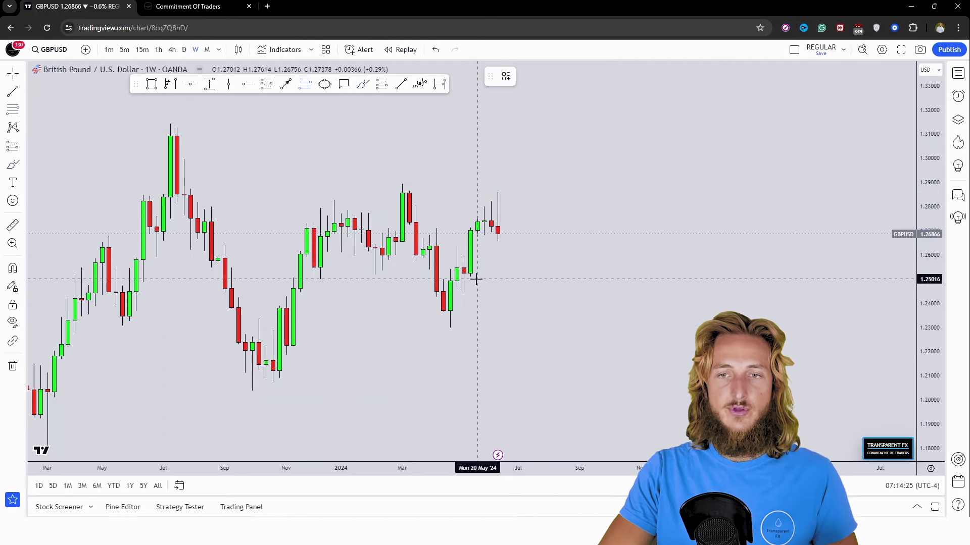
- Box the 0.382–0.618 Fibonacci area as a blue zone, delete the Fib, and widen it left
left_click(468, 292)
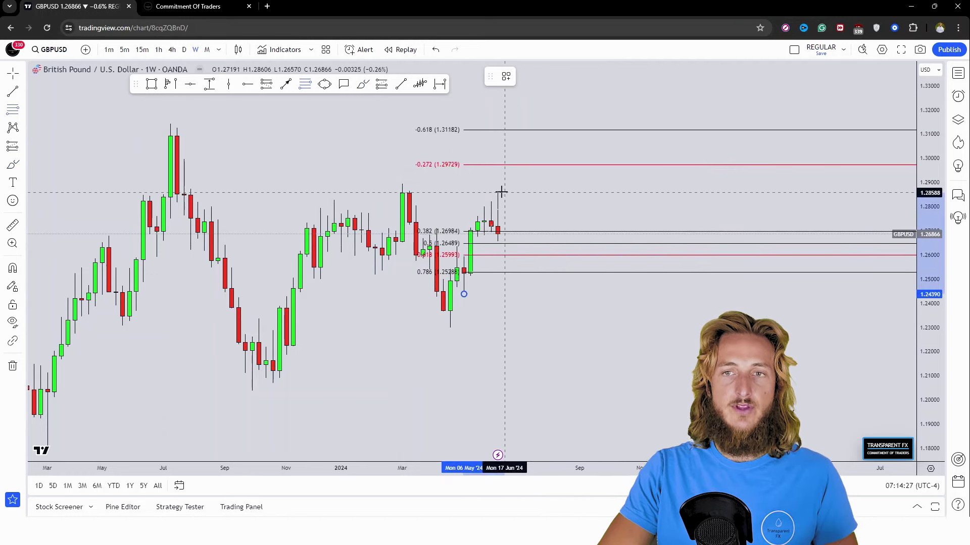
left_click(151, 84)
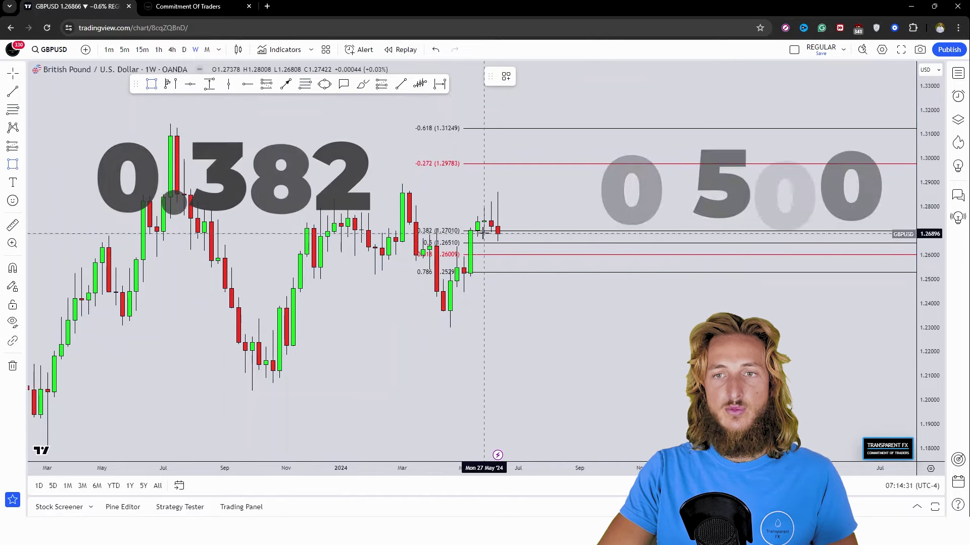
left_click_drag(484, 233, 573, 253)
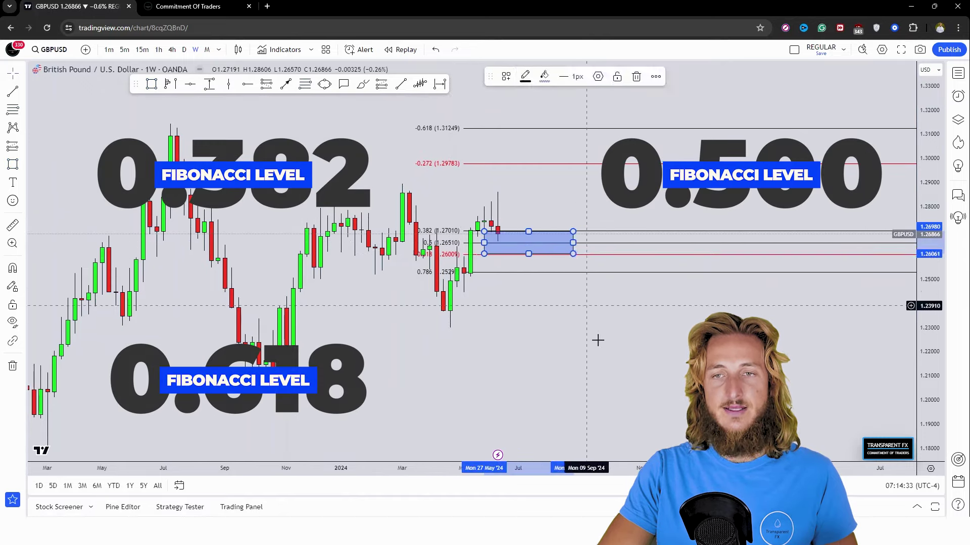
left_click(567, 287)
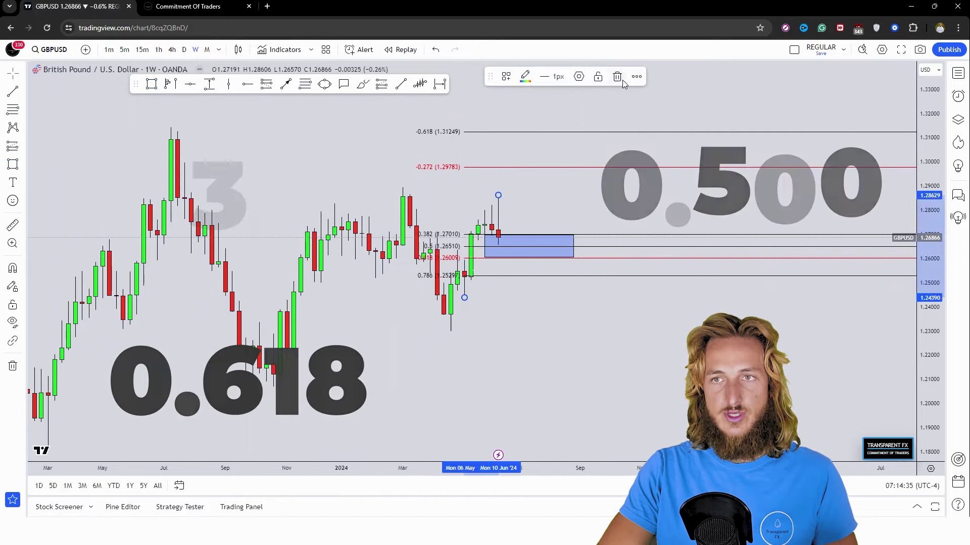
key("Delete")
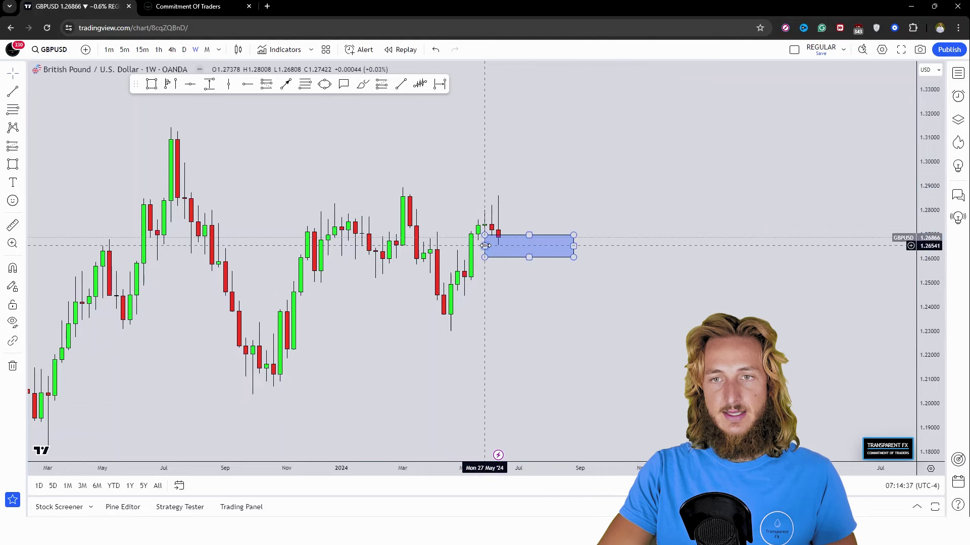
left_click_drag(484, 246, 448, 247)
left_click(399, 167)
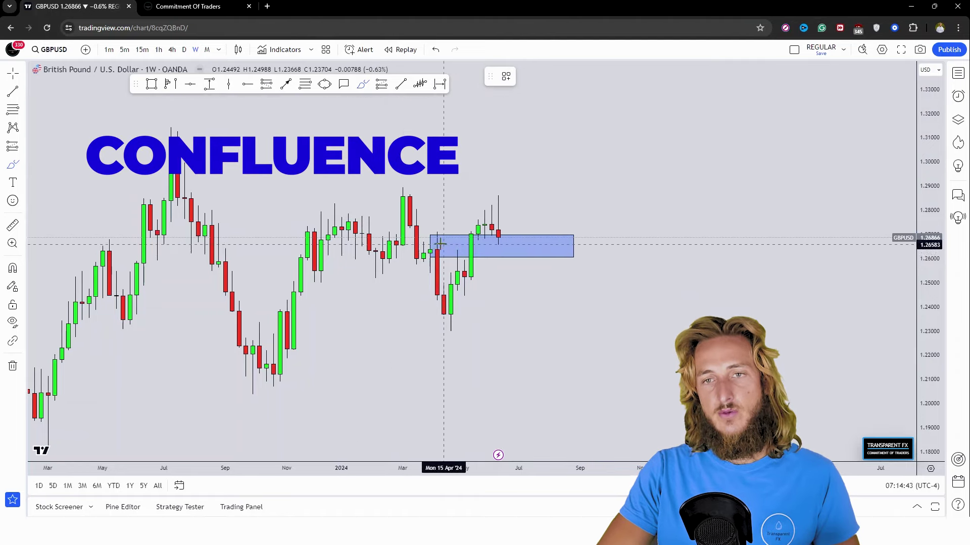
- Circle the zone touches and sketch an expected rise, then undo those annotations
left_click_drag(440, 242, 444, 316)
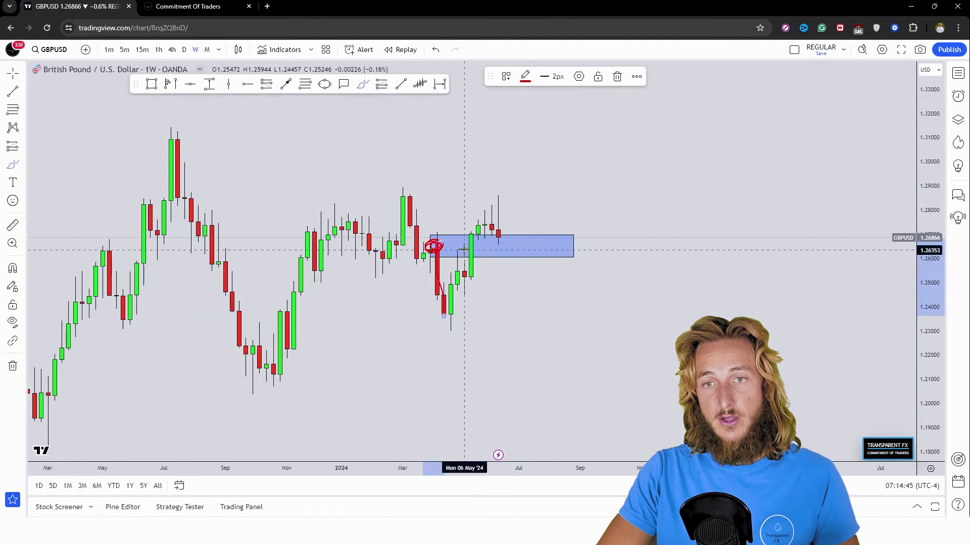
mouse_move(463, 247)
left_mouse_down()
mouse_move(450, 247)
mouse_move(464, 296)
left_mouse_up()
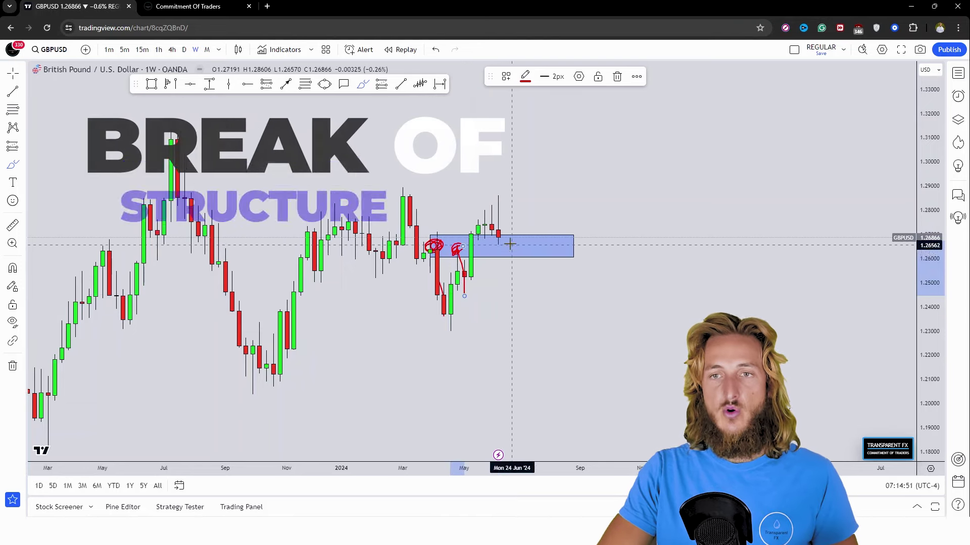
left_click_drag(510, 240, 519, 255)
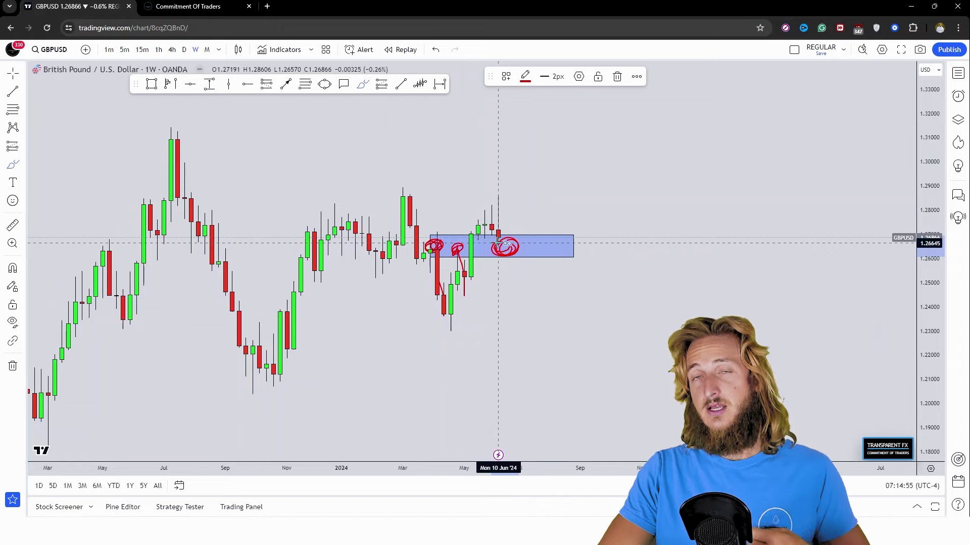
left_click_drag(511, 242, 540, 155)
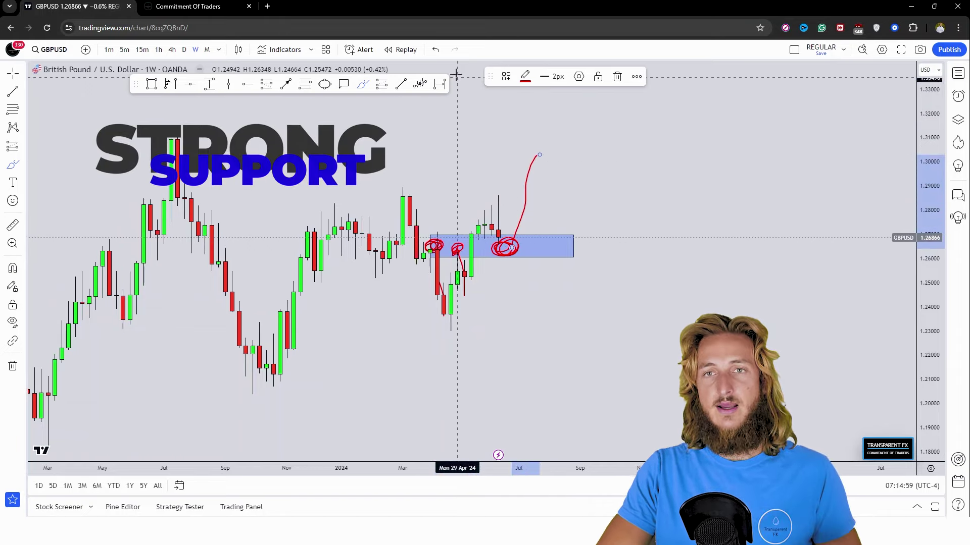
left_click(436, 50)
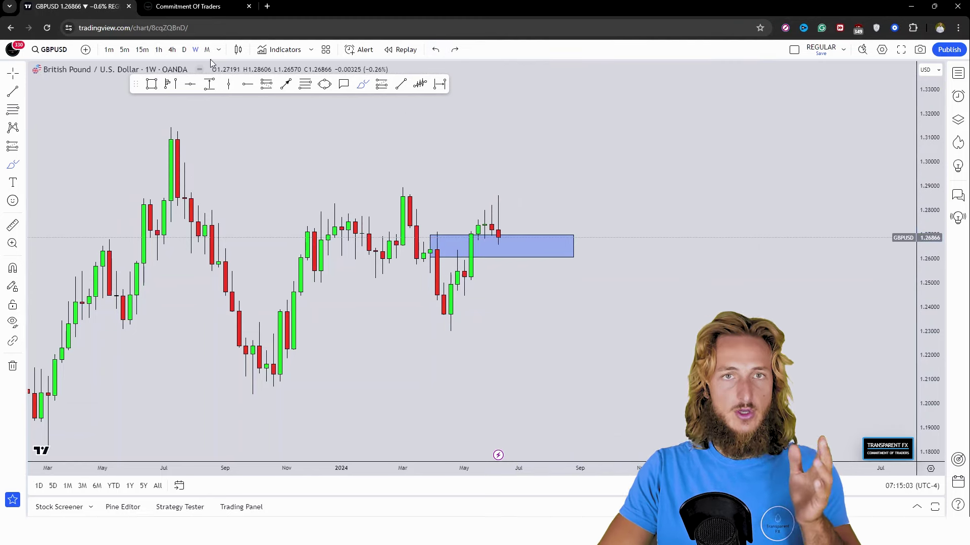
- Switch to the daily timeframe and delete both zone rectangles via the drawings list
left_click(184, 50)
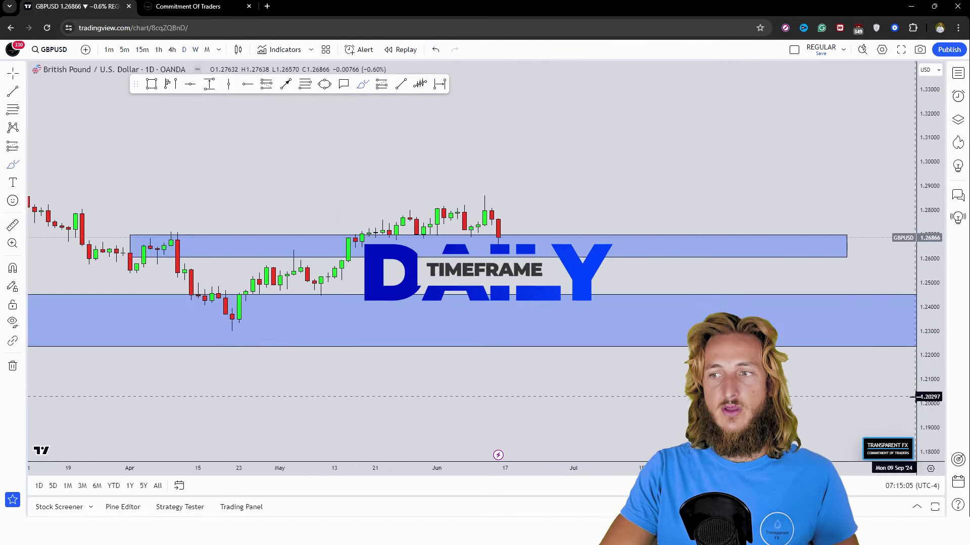
left_click(958, 120)
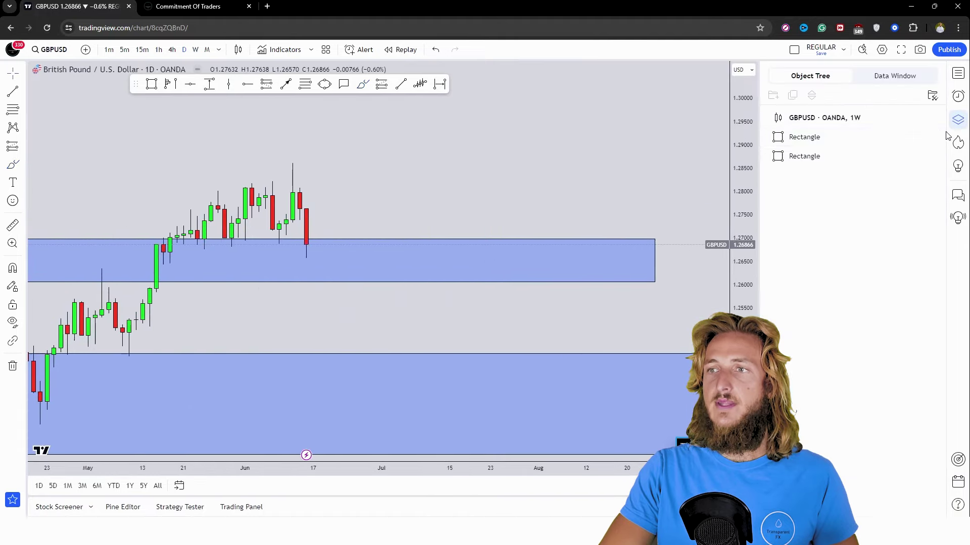
left_click(937, 137)
left_click(958, 120)
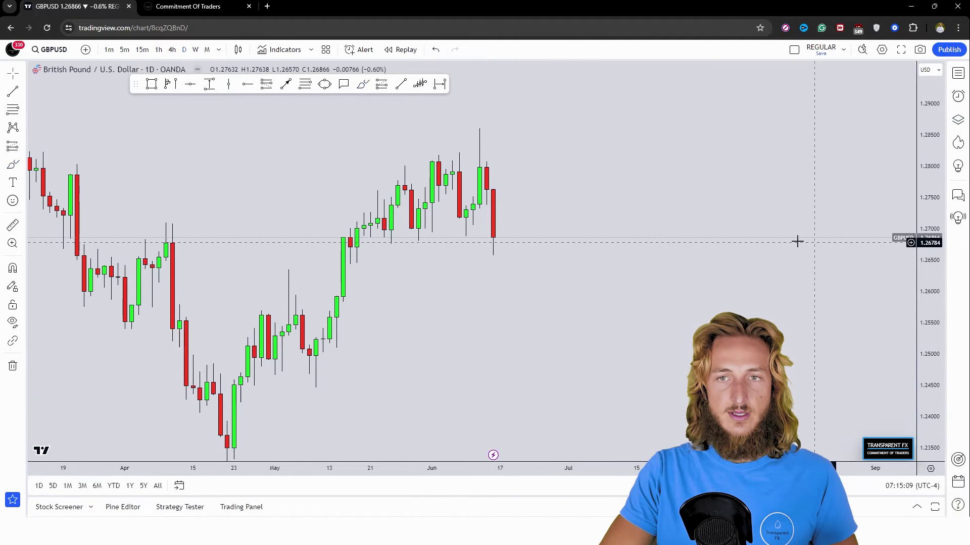
- Sketch an M pattern over early-June candles in red, then remove all the red marks
left_click(363, 83)
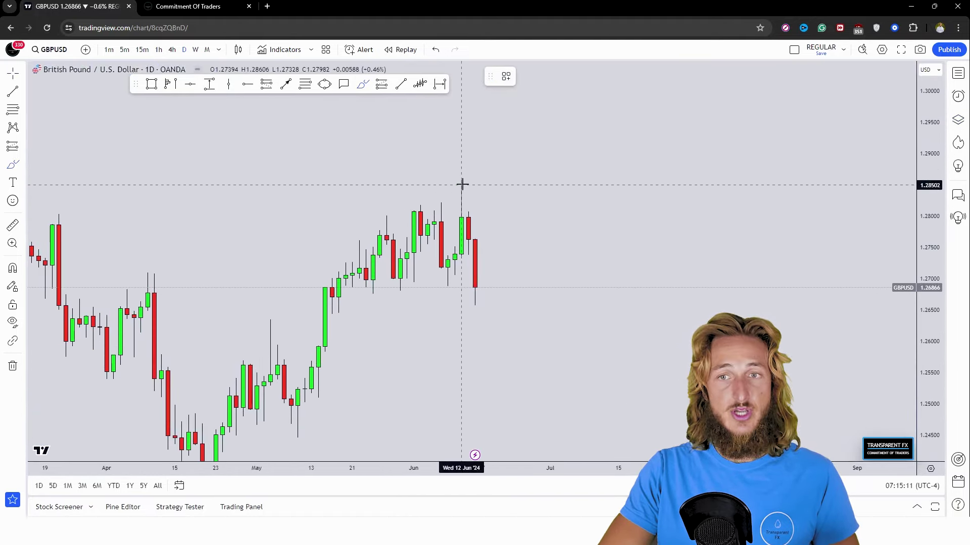
left_click_drag(407, 287, 426, 233)
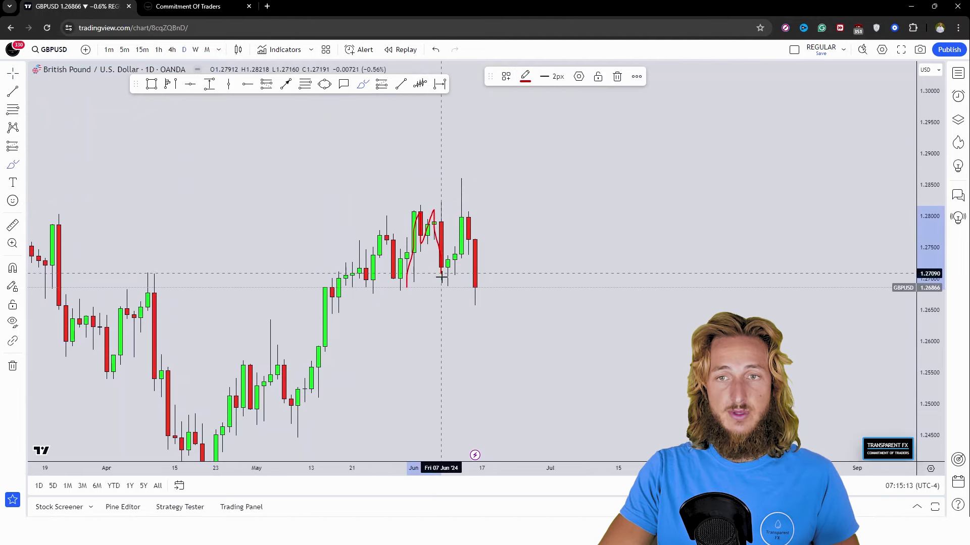
left_click_drag(442, 281, 488, 329)
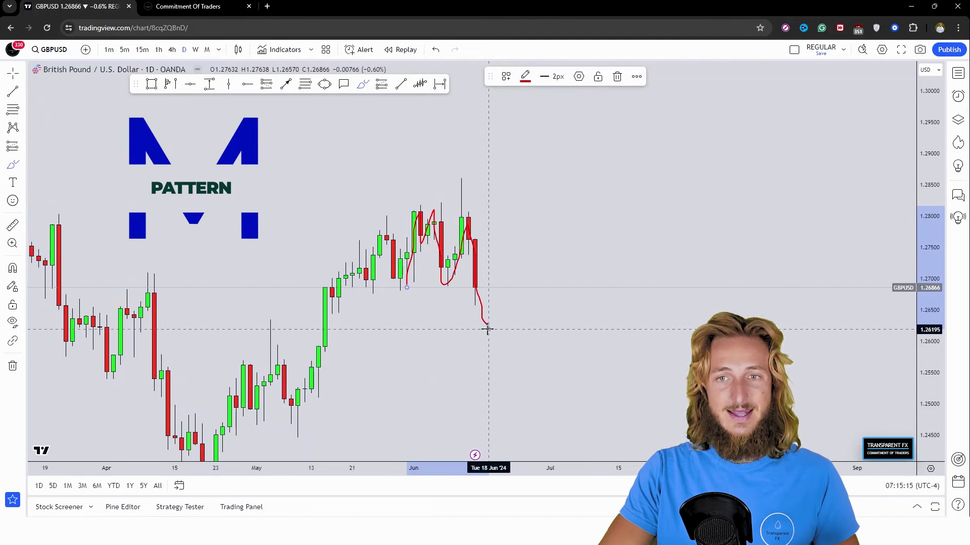
left_click(617, 76)
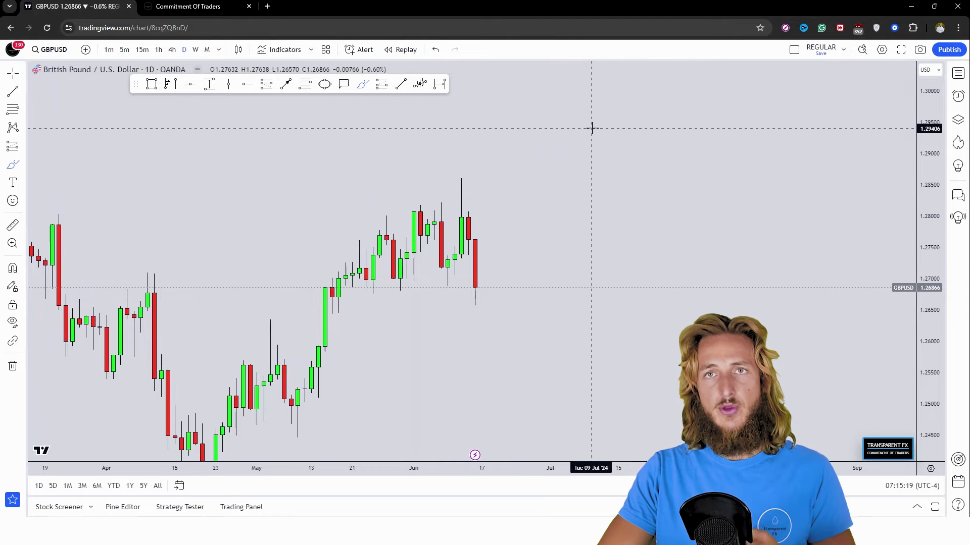
mouse_move(453, 278)
left_mouse_down()
mouse_move(447, 288)
mouse_move(461, 245)
left_mouse_up()
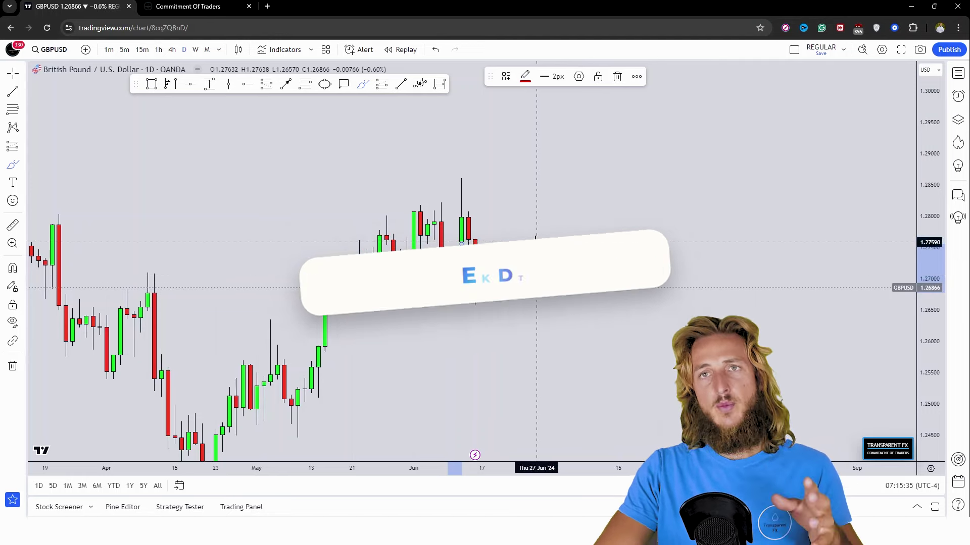
left_click(437, 50)
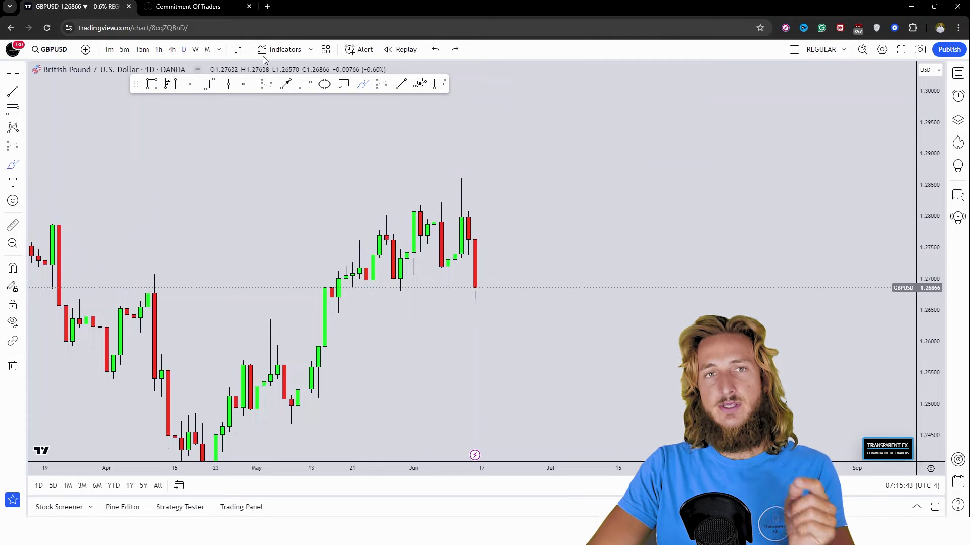
- Bring up the British pound Commitment of Traders table
left_click(220, 2)
left_click_drag(217, 81, 127, 83)
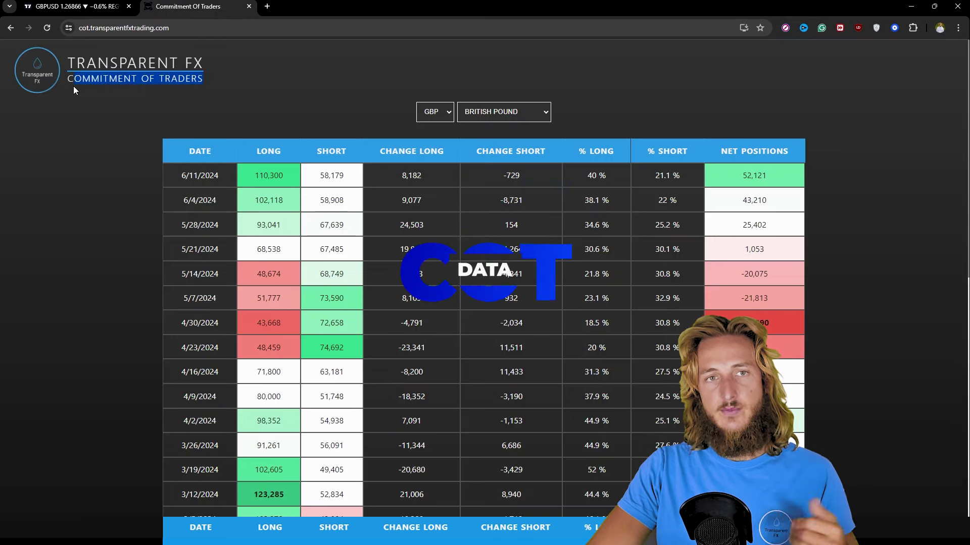
left_click(252, 107)
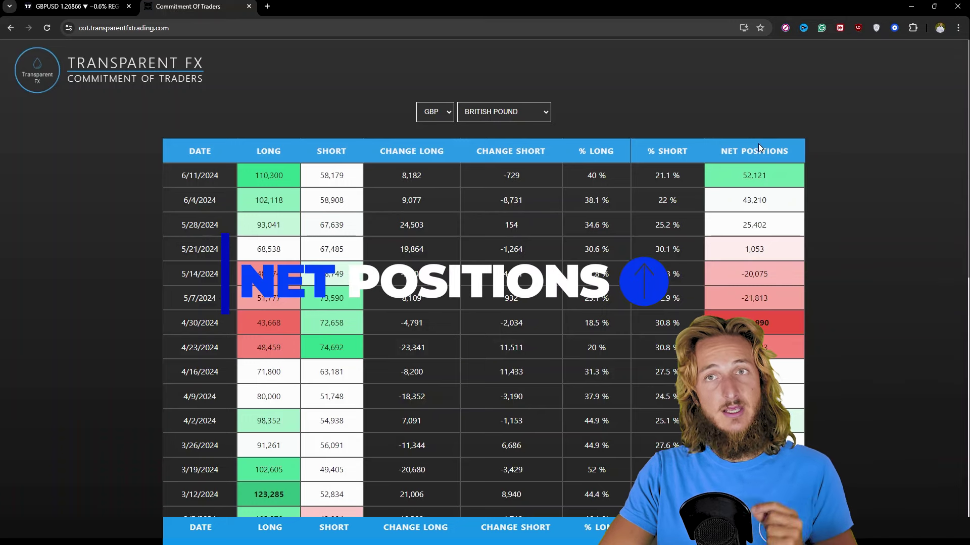
- Highlight net positions 52,121, long 110,300, short 72,658 and change in longs 8,182
double_click(786, 328)
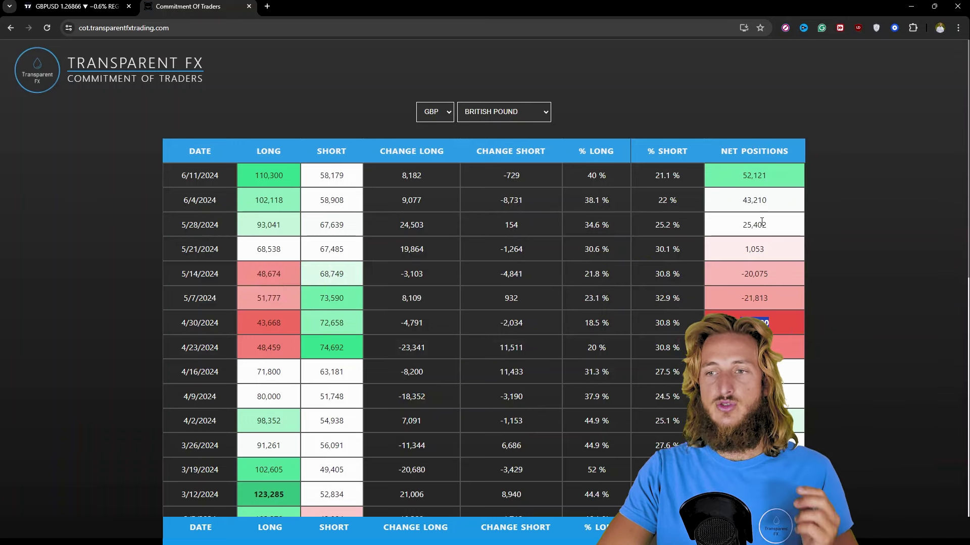
left_click(749, 178)
double_click(749, 177)
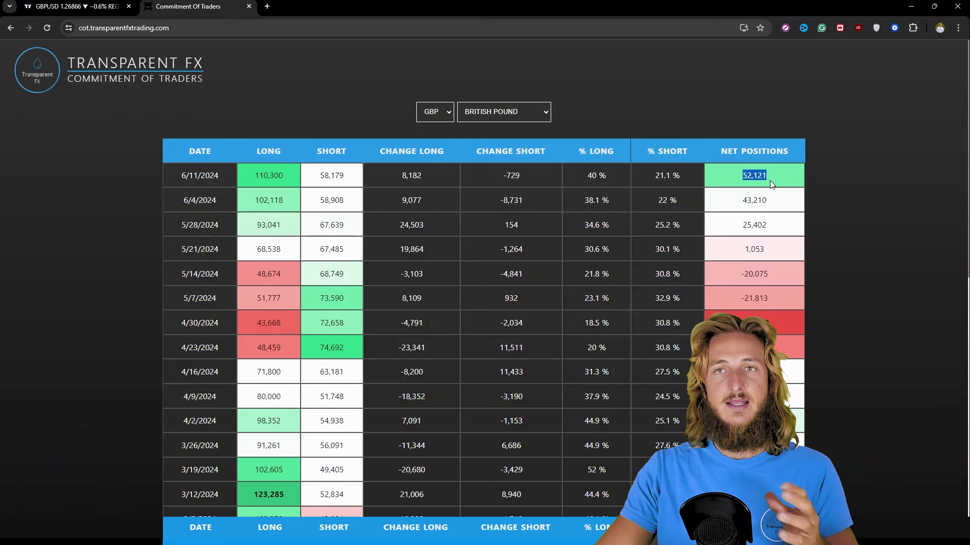
left_click_drag(334, 323, 281, 325)
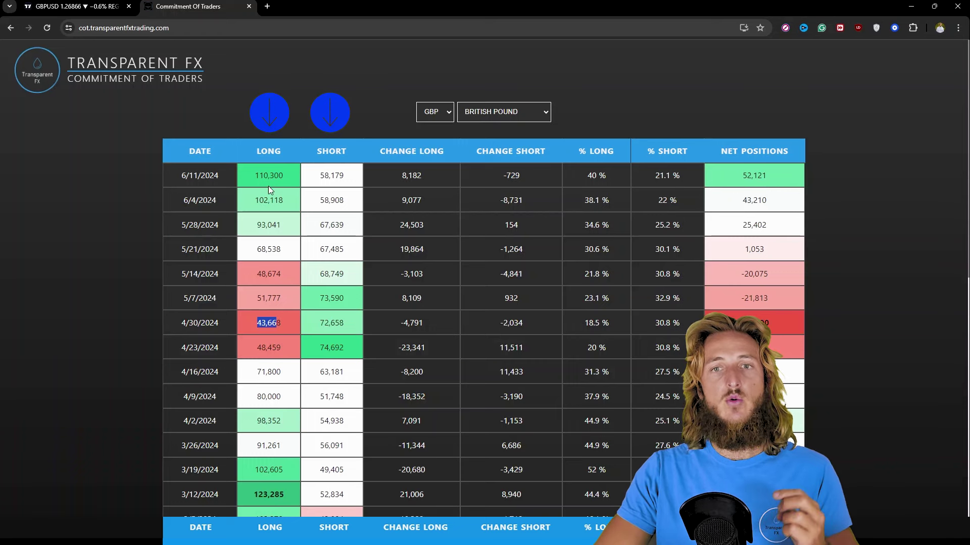
left_click_drag(255, 176, 357, 185)
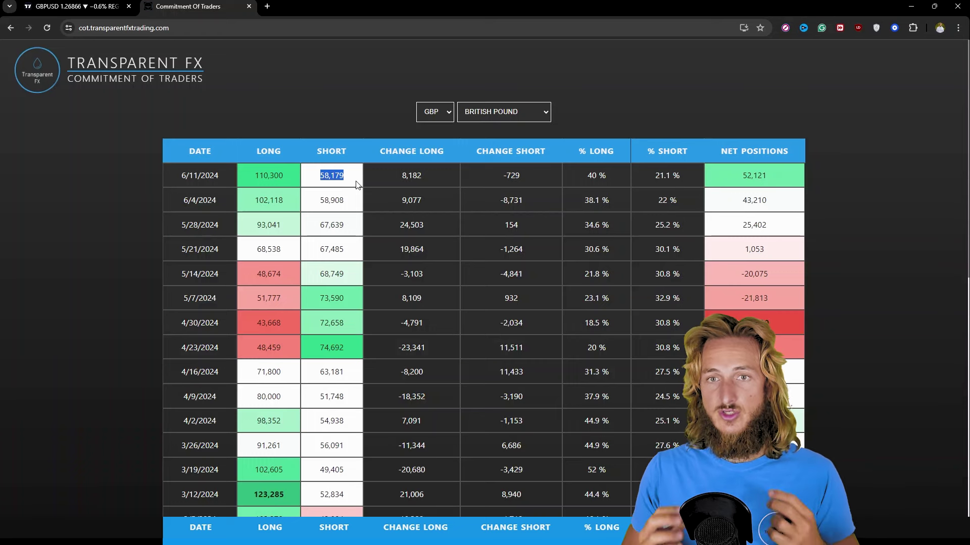
left_click(423, 175)
left_click_drag(406, 176, 426, 177)
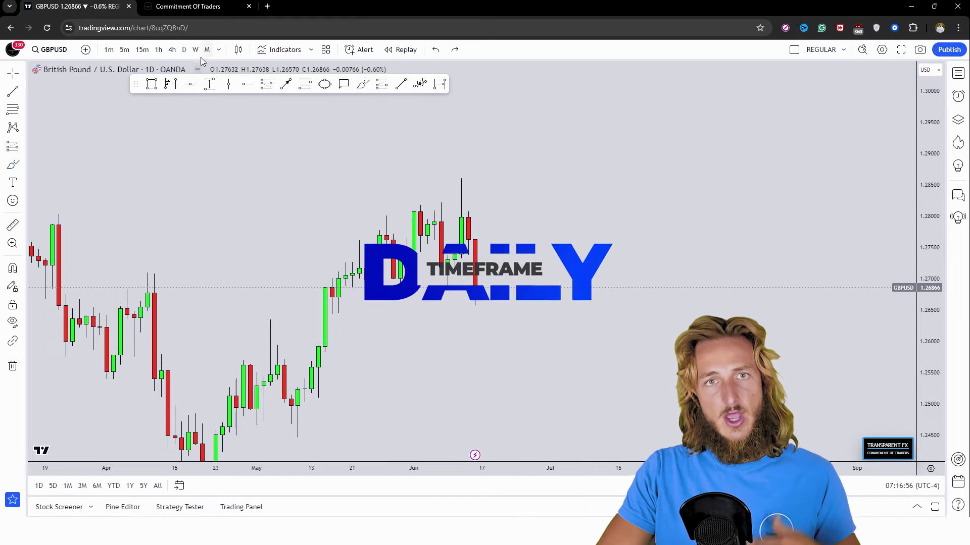
- Switch the chart to the weekly timeframe with 1W and reset the view
type("1W")
key("Return")
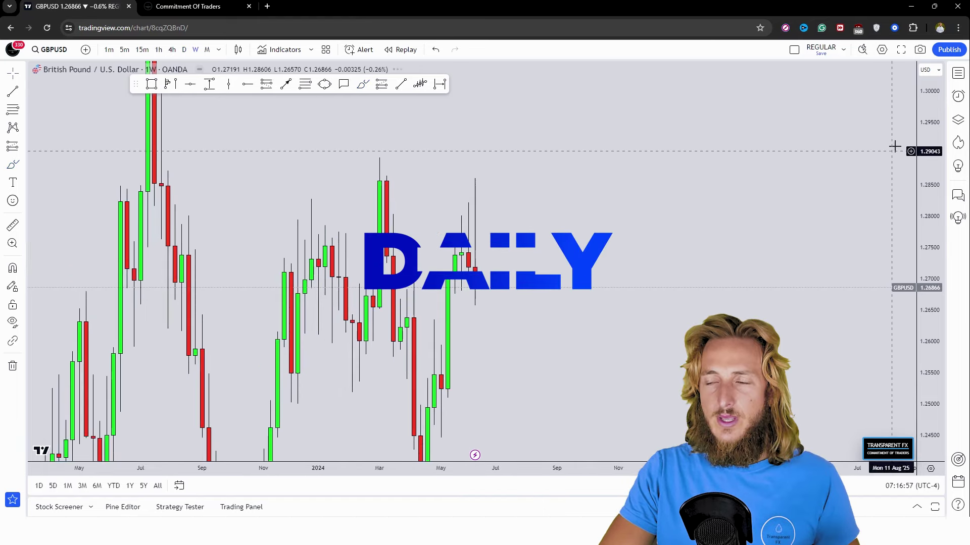
right_click(634, 256)
left_click(656, 264)
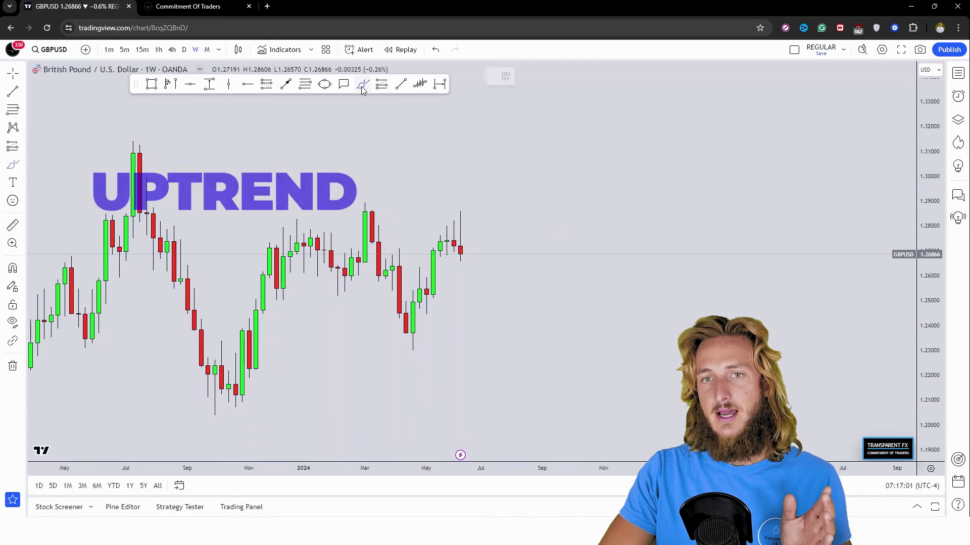
- Sketch red bounce and rally projections from the recent weekly low, then undo them
left_click_drag(412, 349, 419, 280)
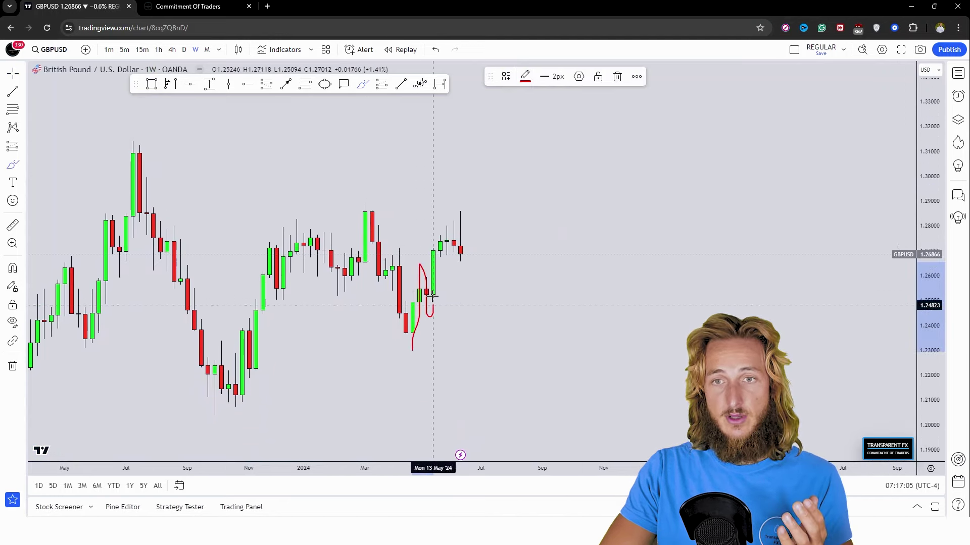
left_click_drag(433, 286, 453, 211)
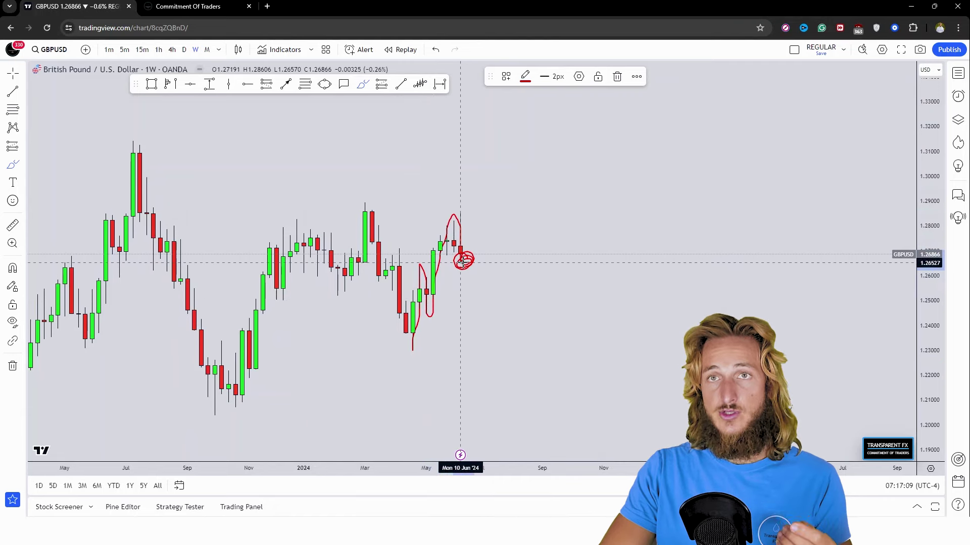
left_click_drag(468, 261, 497, 185)
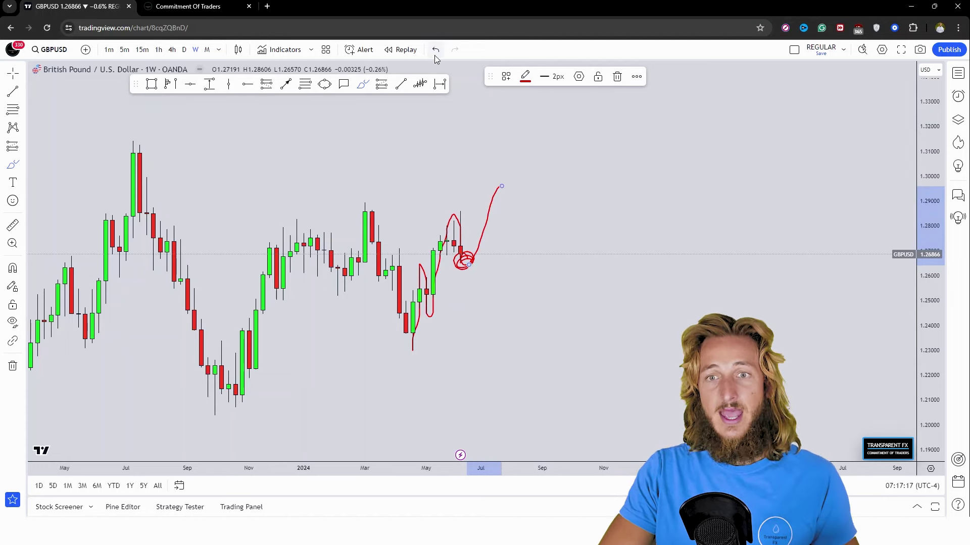
left_click(436, 50)
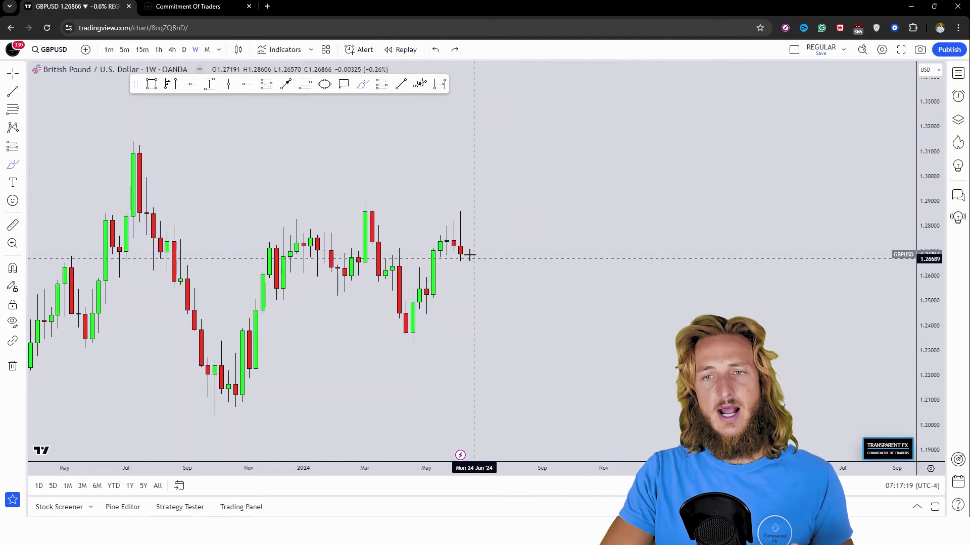
left_click_drag(469, 254, 462, 260)
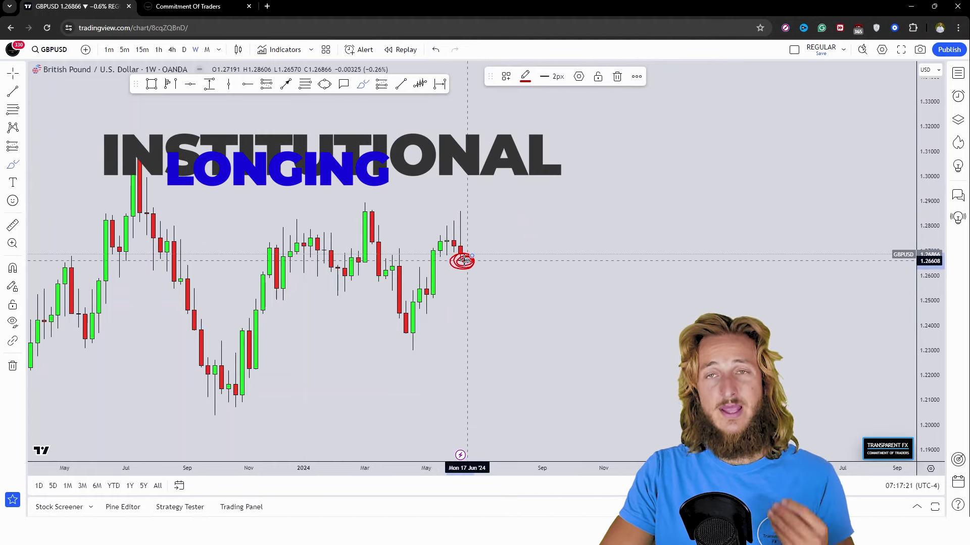
left_click_drag(474, 259, 488, 172)
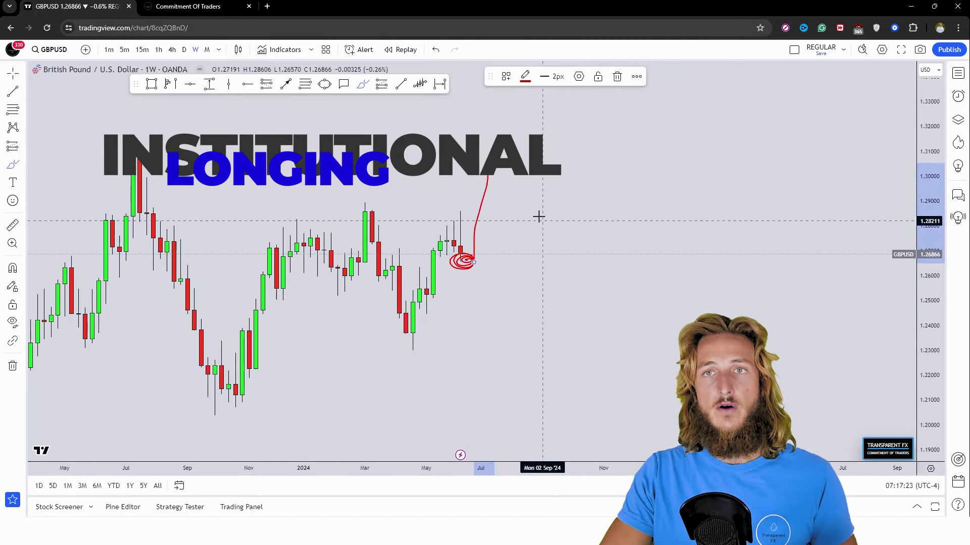
left_click(434, 50)
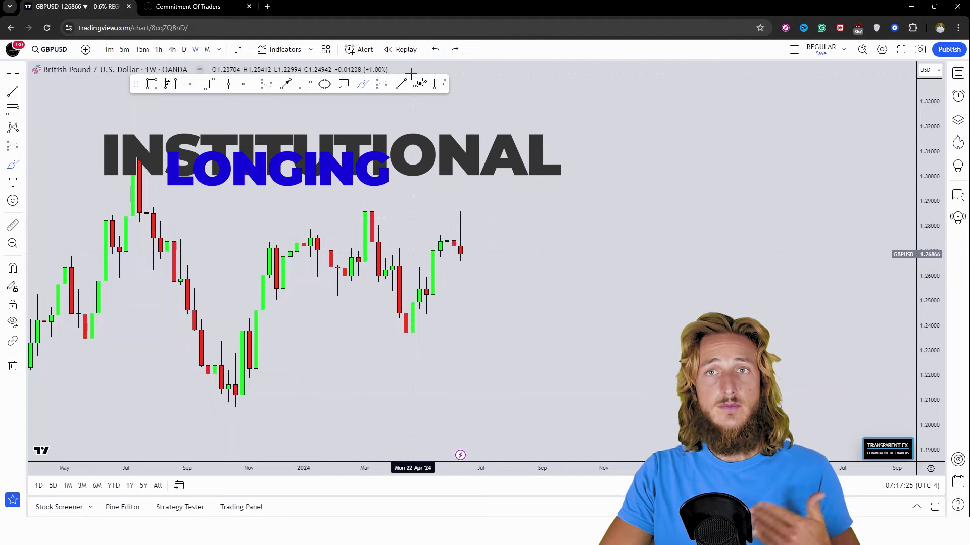
- Switch to the daily timeframe with enlarged candles, discarding a red downward sketch
left_click(183, 49)
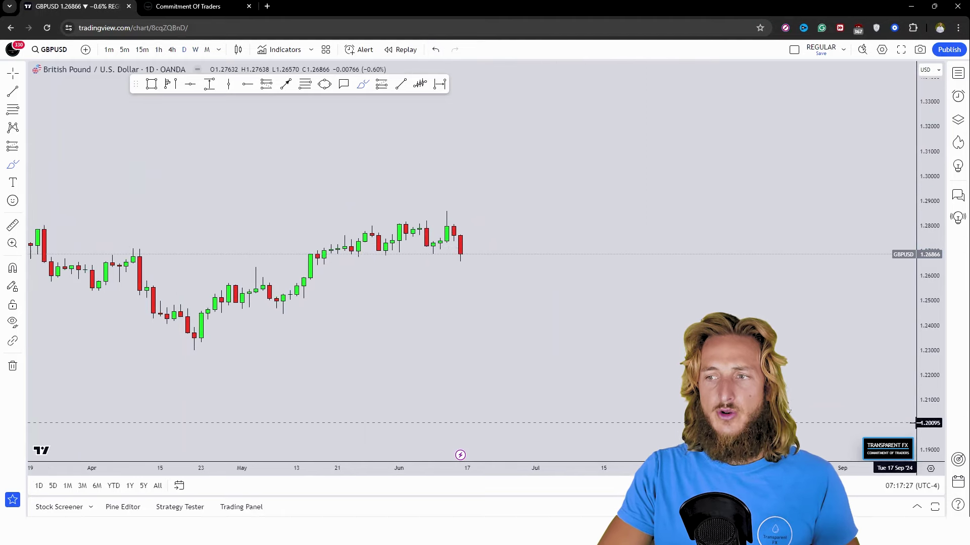
left_click_drag(918, 424, 857, 288)
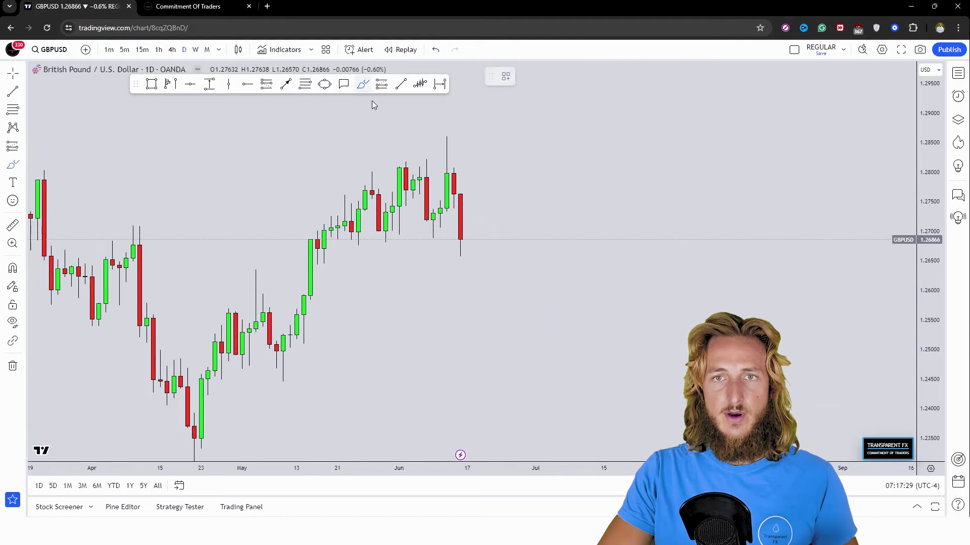
left_click_drag(461, 250, 478, 295)
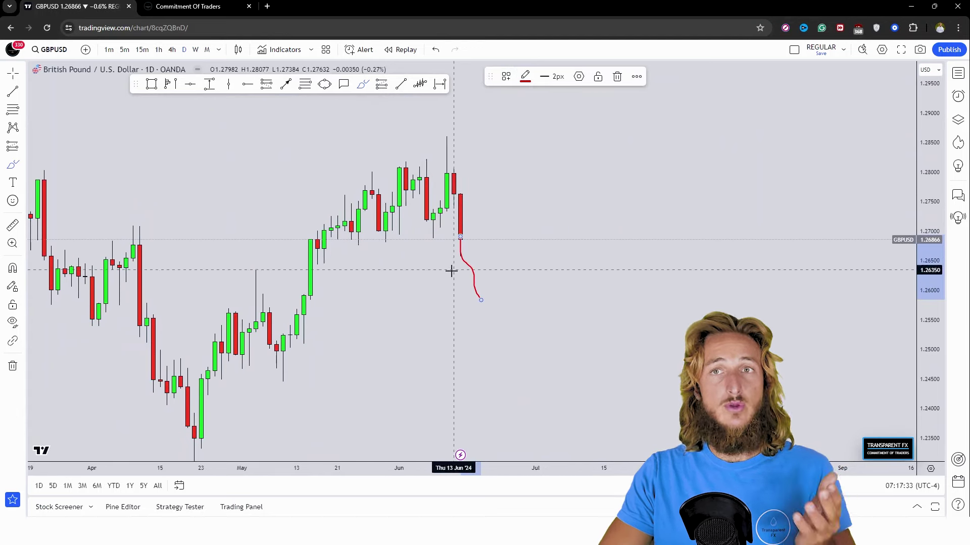
left_click(615, 79)
- Draw a yellow ellipse reversal zone just below the latest daily candle
left_click(325, 85)
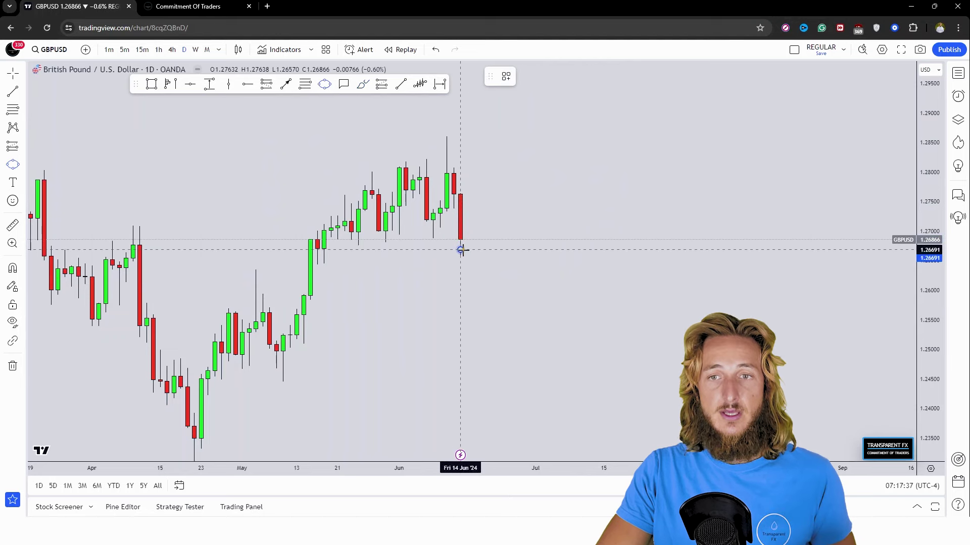
left_click(460, 250)
left_click(483, 314)
left_click(446, 316)
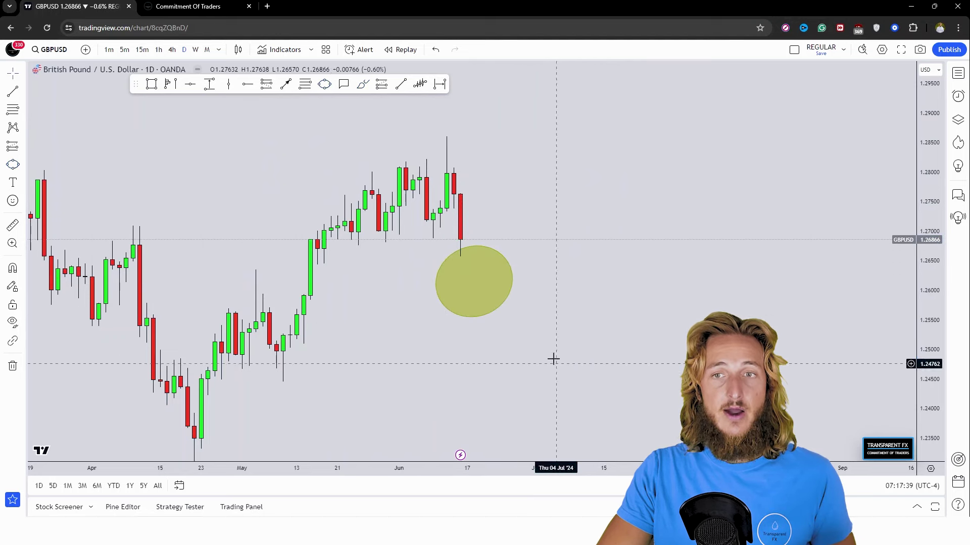
- Add a black arrow rising from the zone's right edge toward 1.28
left_click(286, 85)
left_click(508, 290)
left_click(529, 181)
left_click(624, 275)
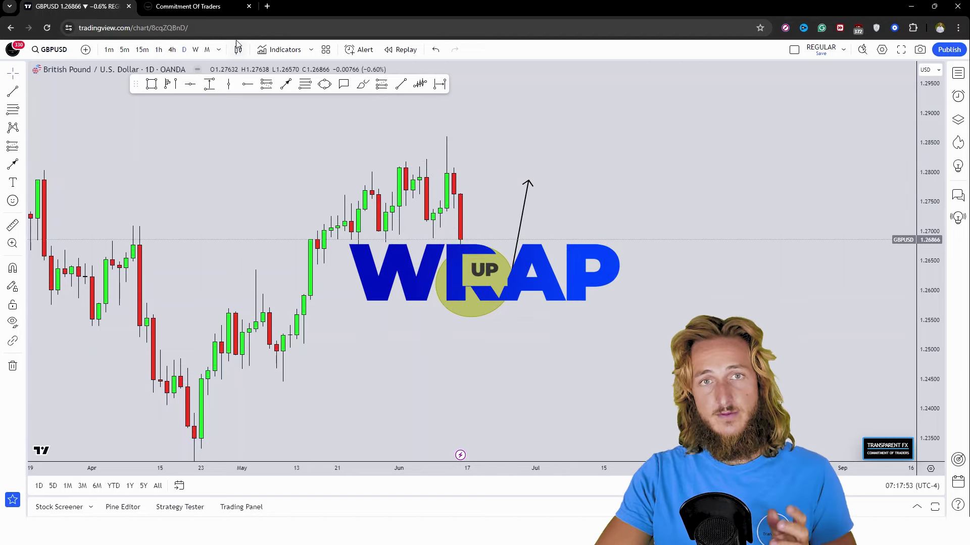
- Glance at the GBP COT data, then return to the GBPUSD chart
left_click(187, 6)
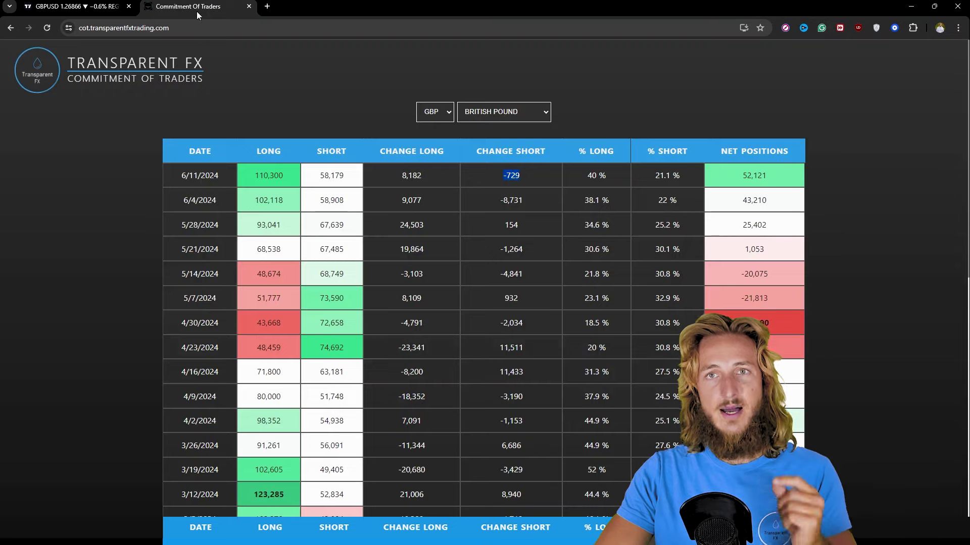
left_click(69, 4)
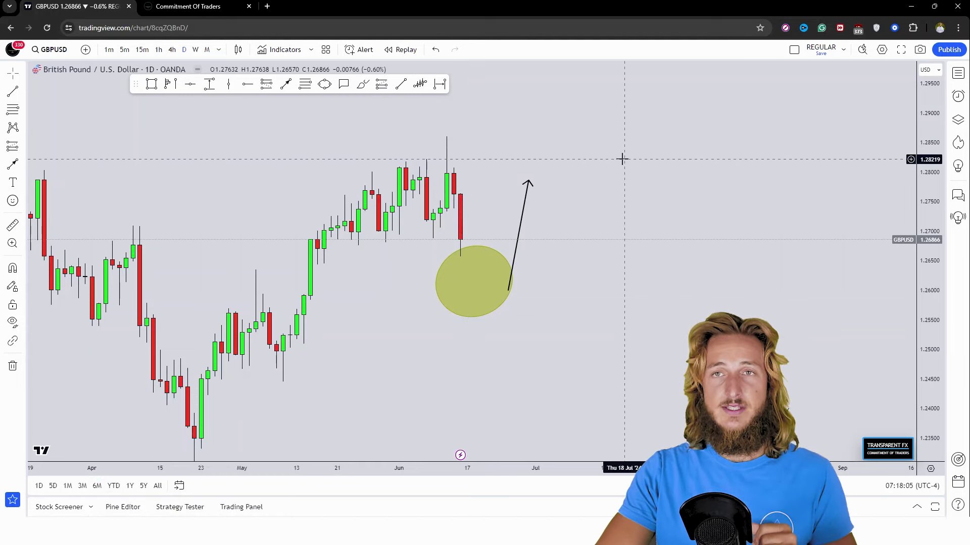
- Sketch a red price path dipping into the yellow ellipse, undoing an extra upward stroke
left_click_drag(621, 159, 603, 168)
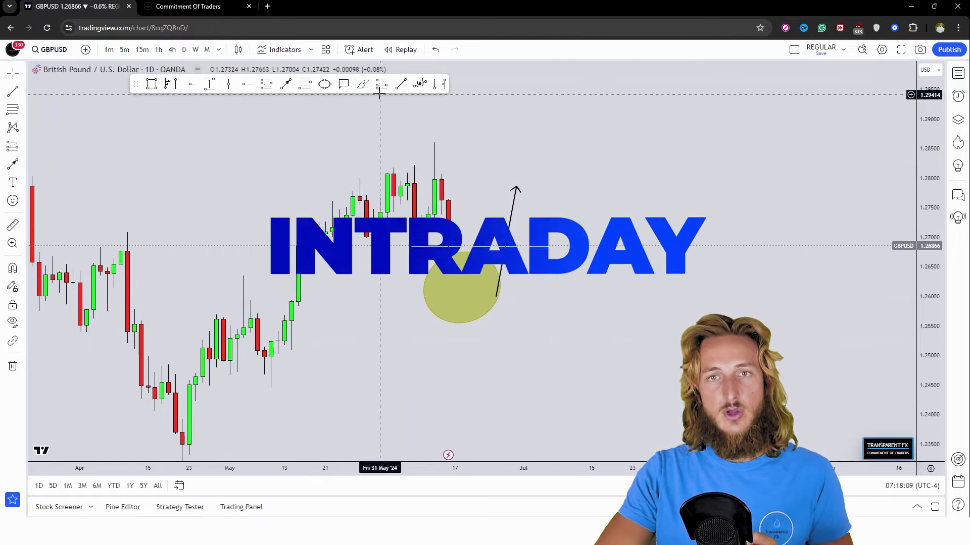
left_click(362, 83)
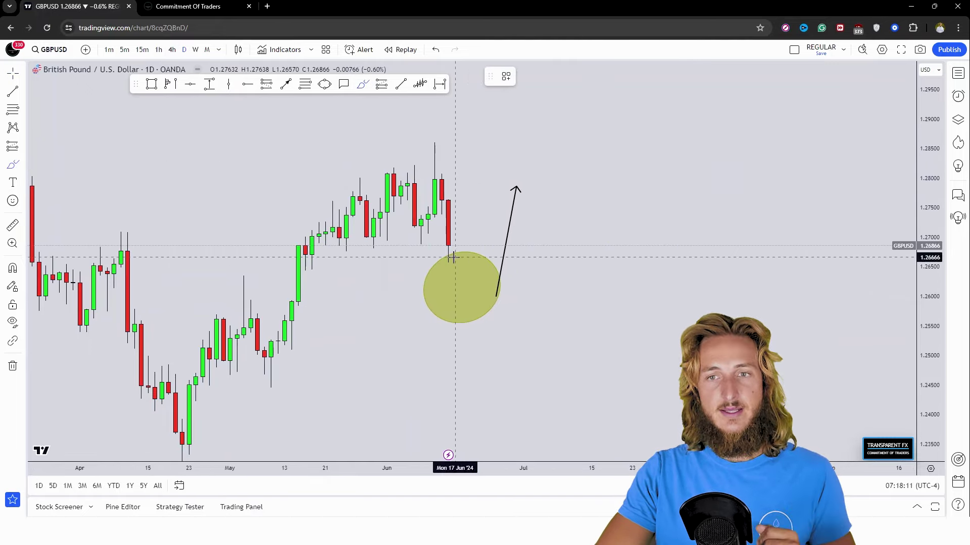
left_click_drag(449, 272, 472, 306)
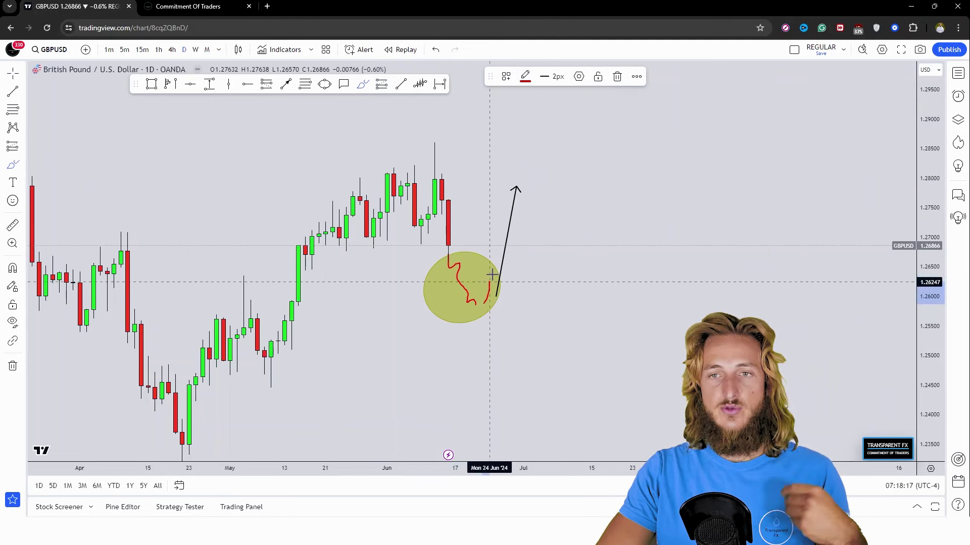
left_click(435, 49)
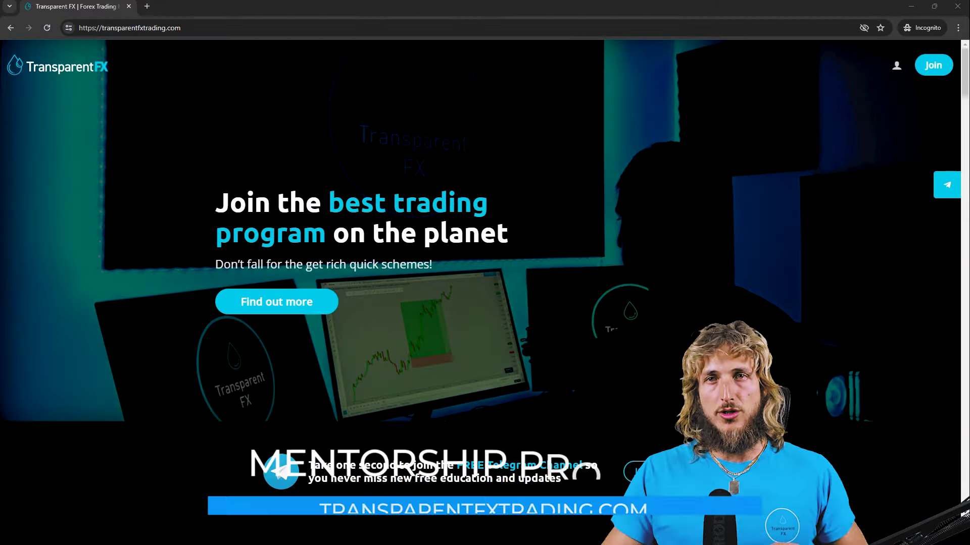
left_click(74, 32)
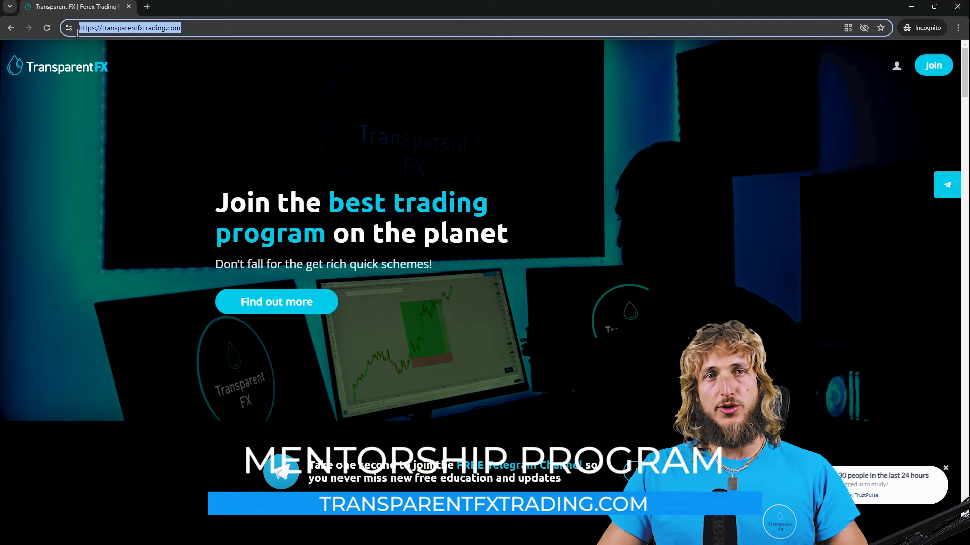
left_click(342, 123)
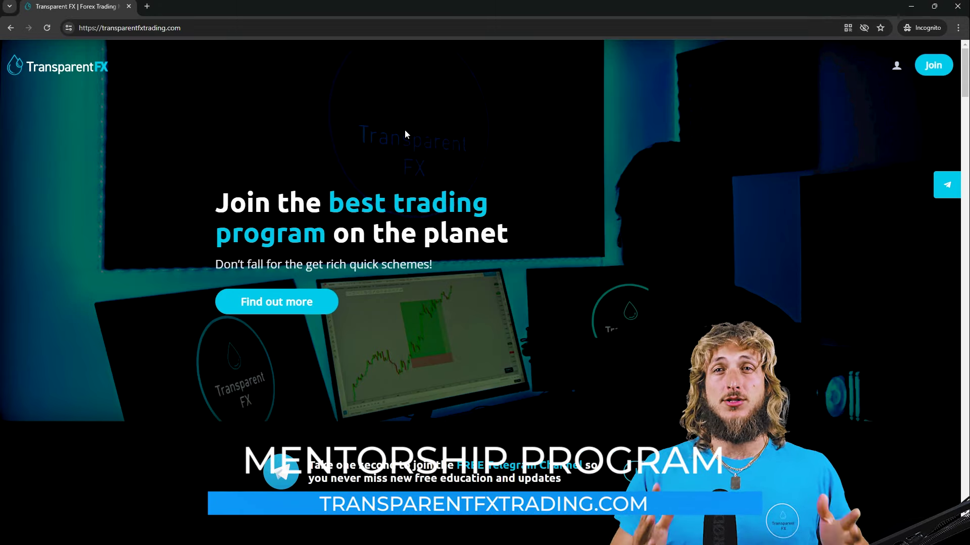
scroll(416, 142, "down", 2)
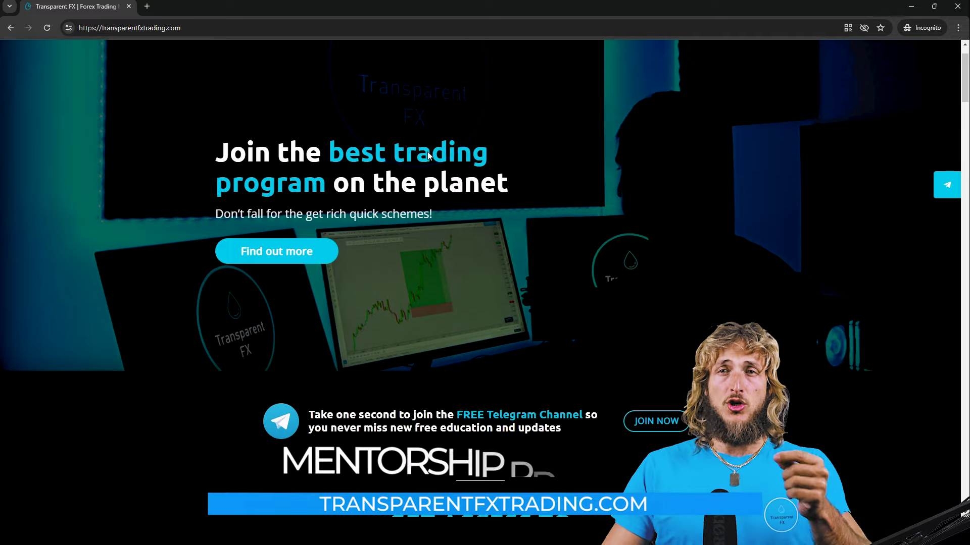
scroll(427, 154, "down", 5)
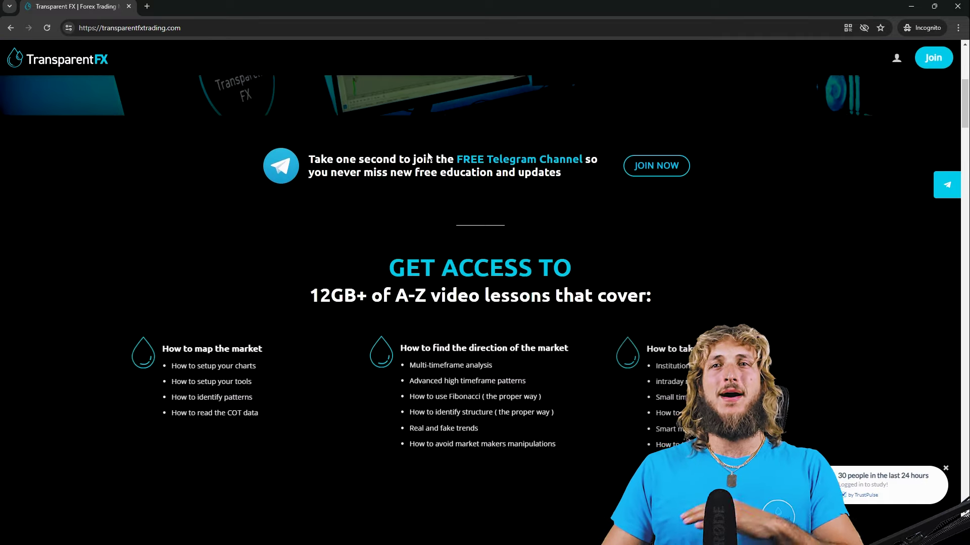
scroll(427, 156, "down", 2)
scroll(427, 157, "down", 2)
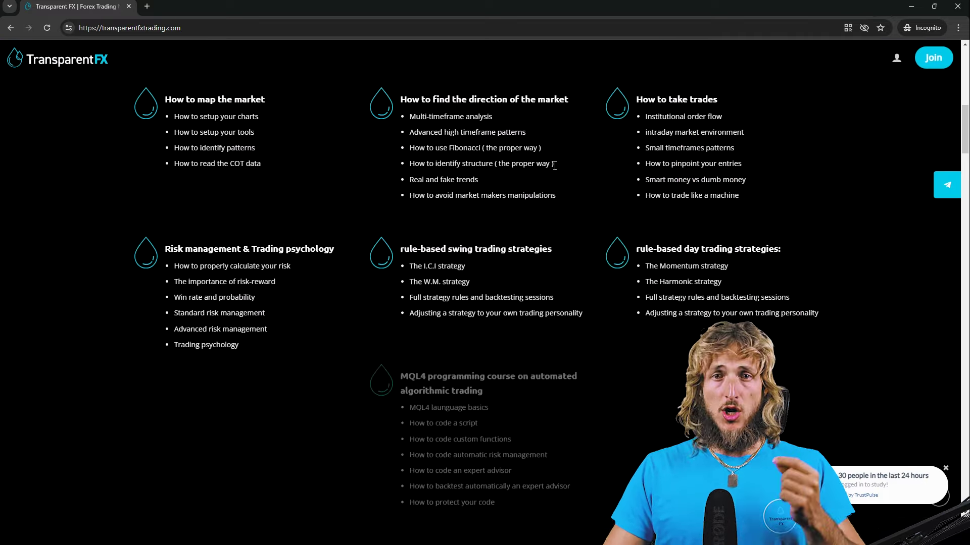
scroll(556, 168, "down", 3)
scroll(556, 168, "down", 3)
scroll(555, 167, "down", 2)
scroll(556, 168, "down", 1)
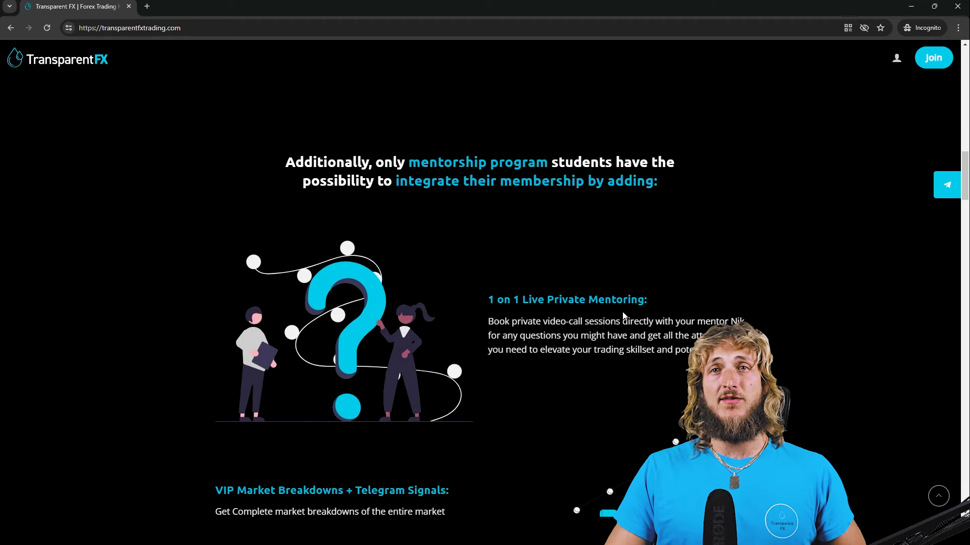
scroll(623, 313, "down", 2)
scroll(622, 312, "down", 2)
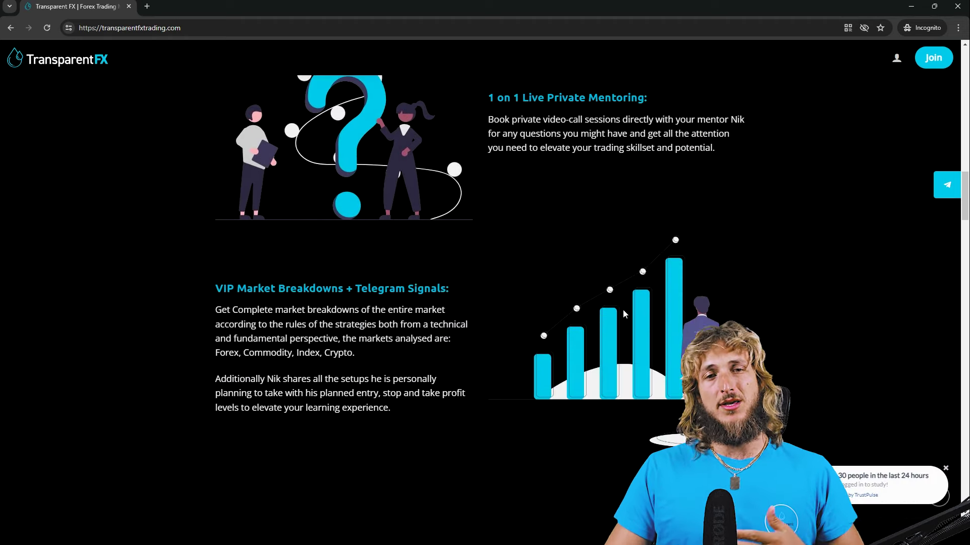
scroll(416, 302, "down", 1)
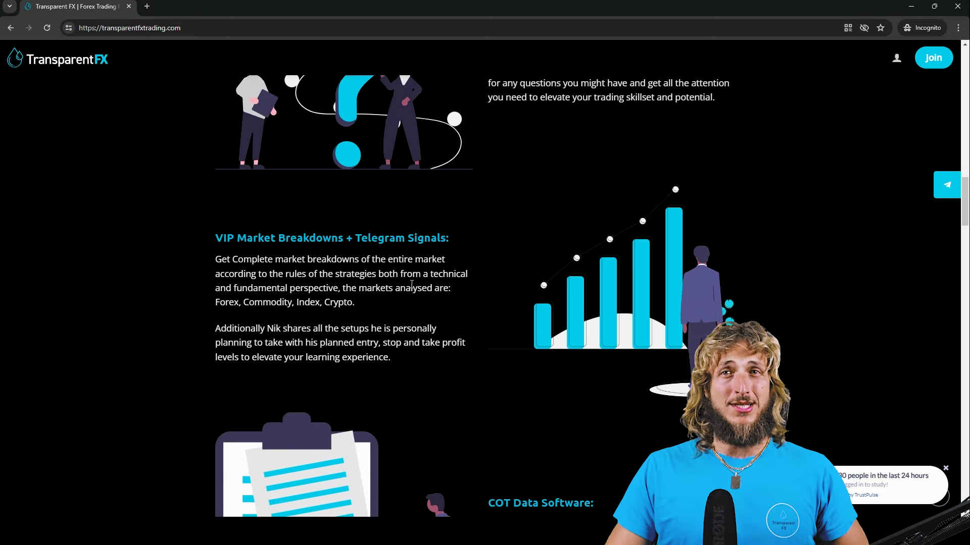
scroll(411, 284, "down", 2)
scroll(520, 237, "down", 3)
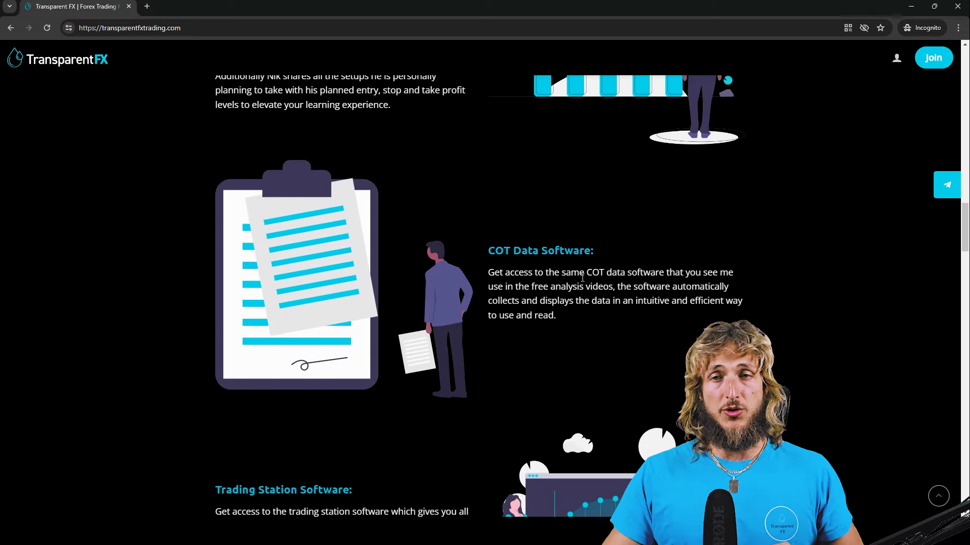
scroll(582, 277, "down", 4)
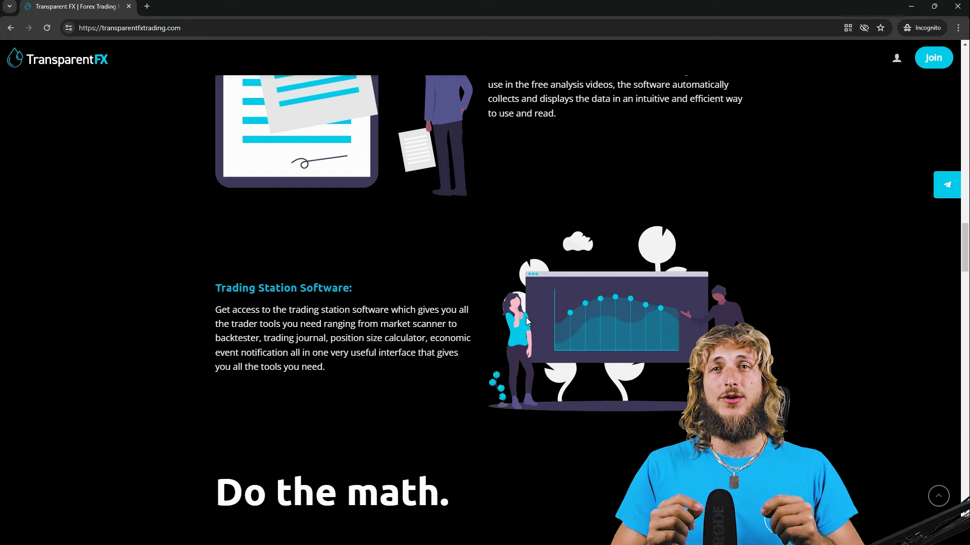
scroll(526, 318, "down", 2)
scroll(526, 323, "down", 2)
scroll(526, 322, "down", 1)
scroll(526, 326, "down", 2)
scroll(526, 326, "down", 2)
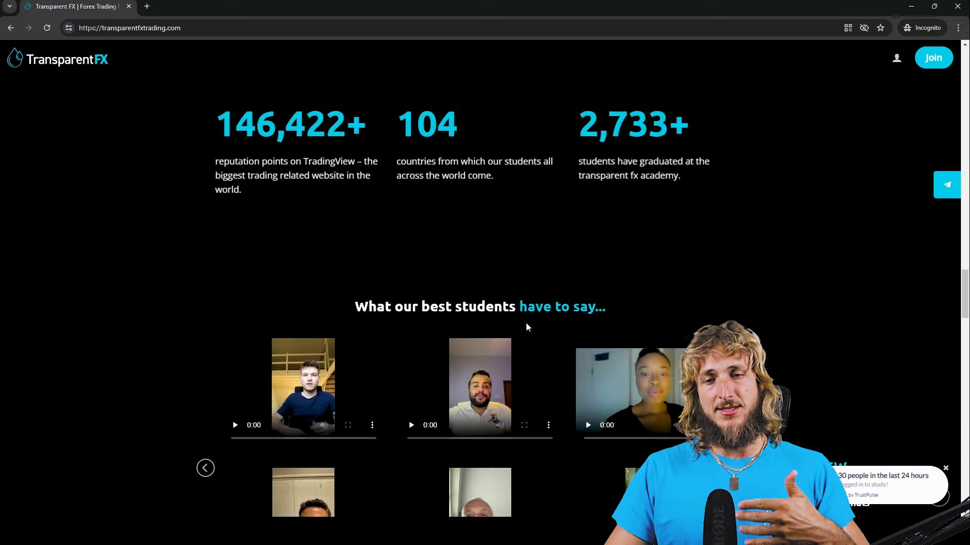
scroll(526, 326, "down", 1)
scroll(536, 349, "down", 2)
scroll(543, 359, "up", 5)
scroll(544, 358, "up", 5)
scroll(534, 332, "up", 4)
scroll(545, 356, "up", 3)
scroll(546, 359, "up", 10)
scroll(540, 353, "up", 1)
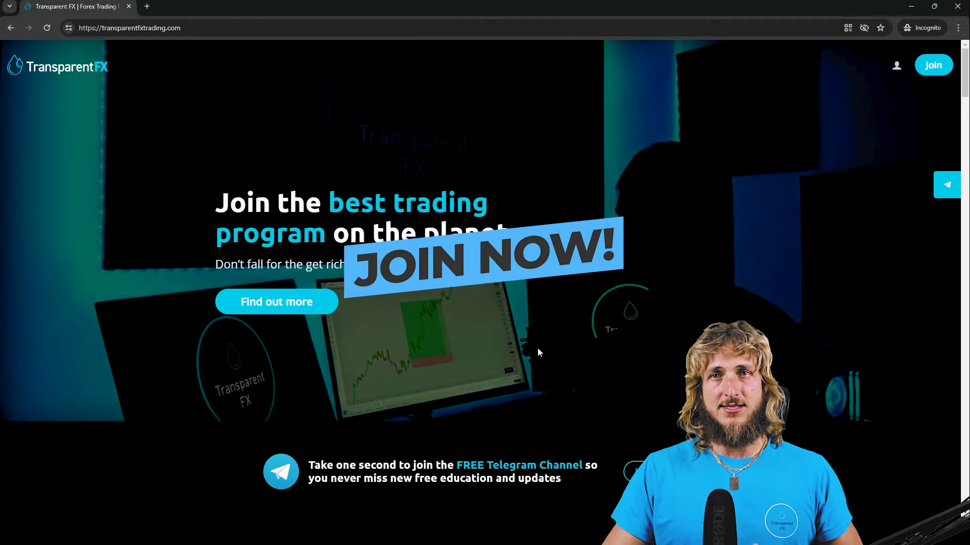